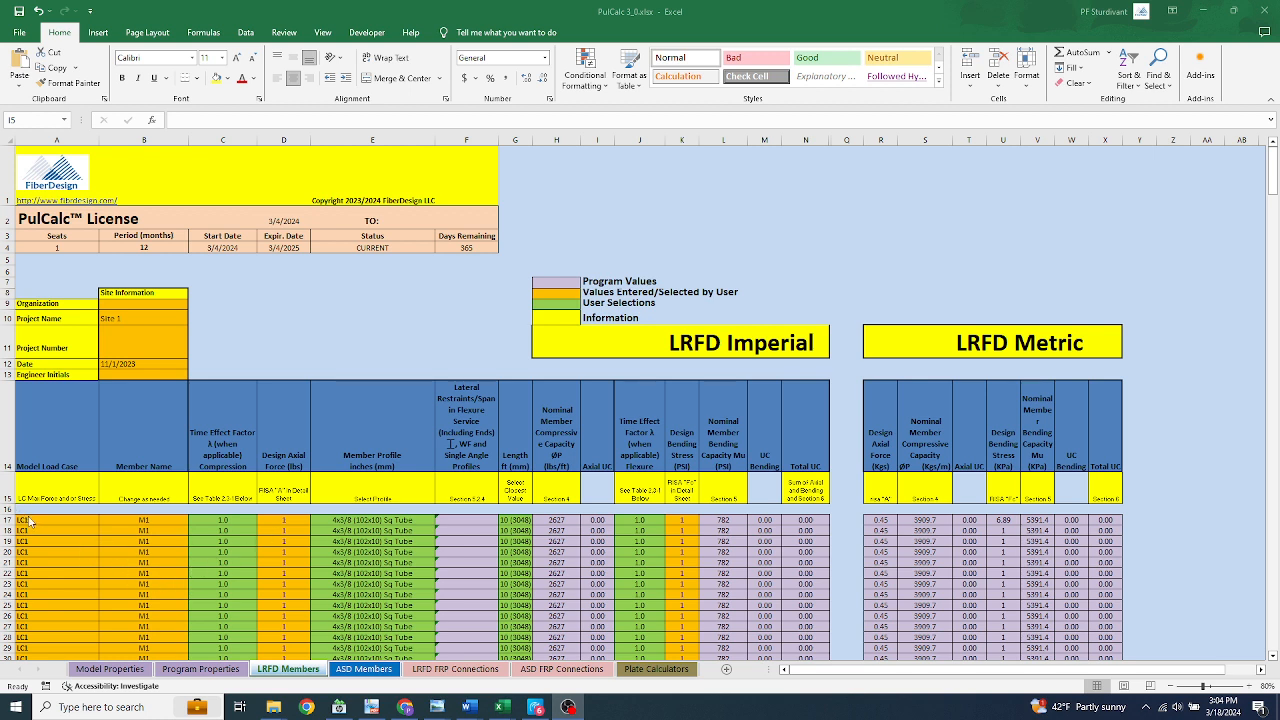
In row 17 of the LRFD Members sheet, enter member name M10 and model load case LC17
left_click(54, 520)
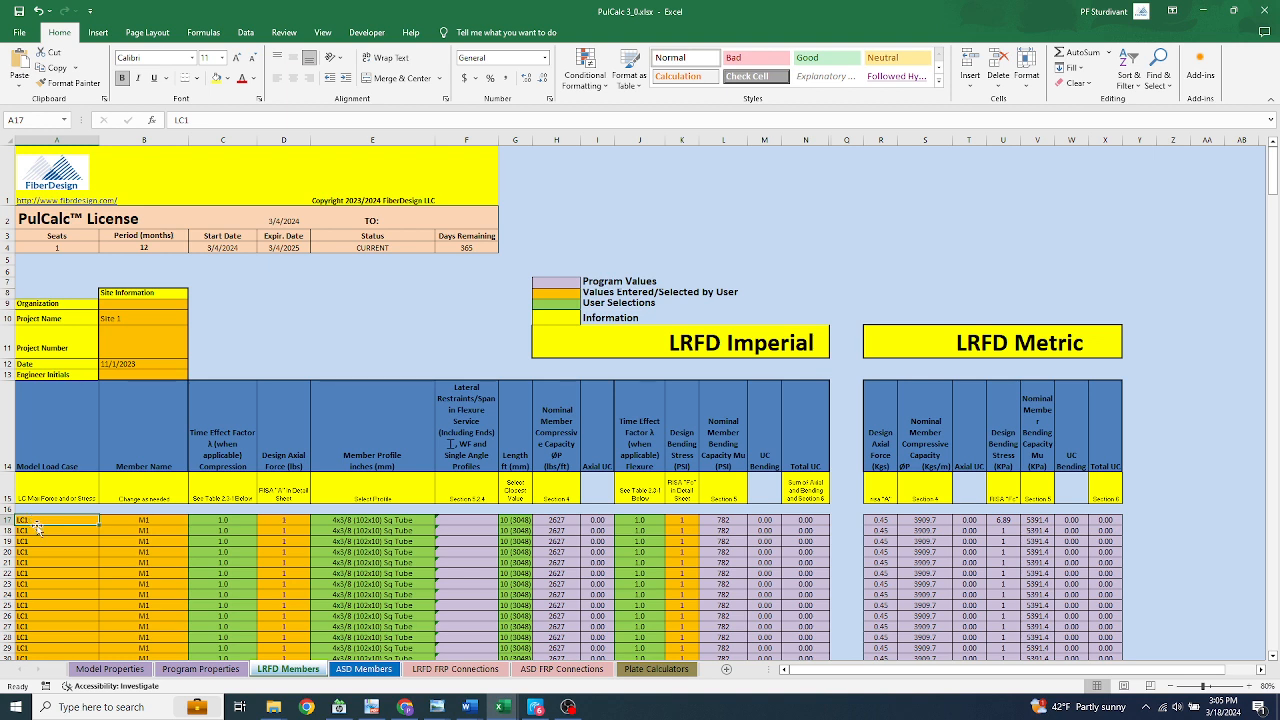
scroll(40, 530, "down", 8)
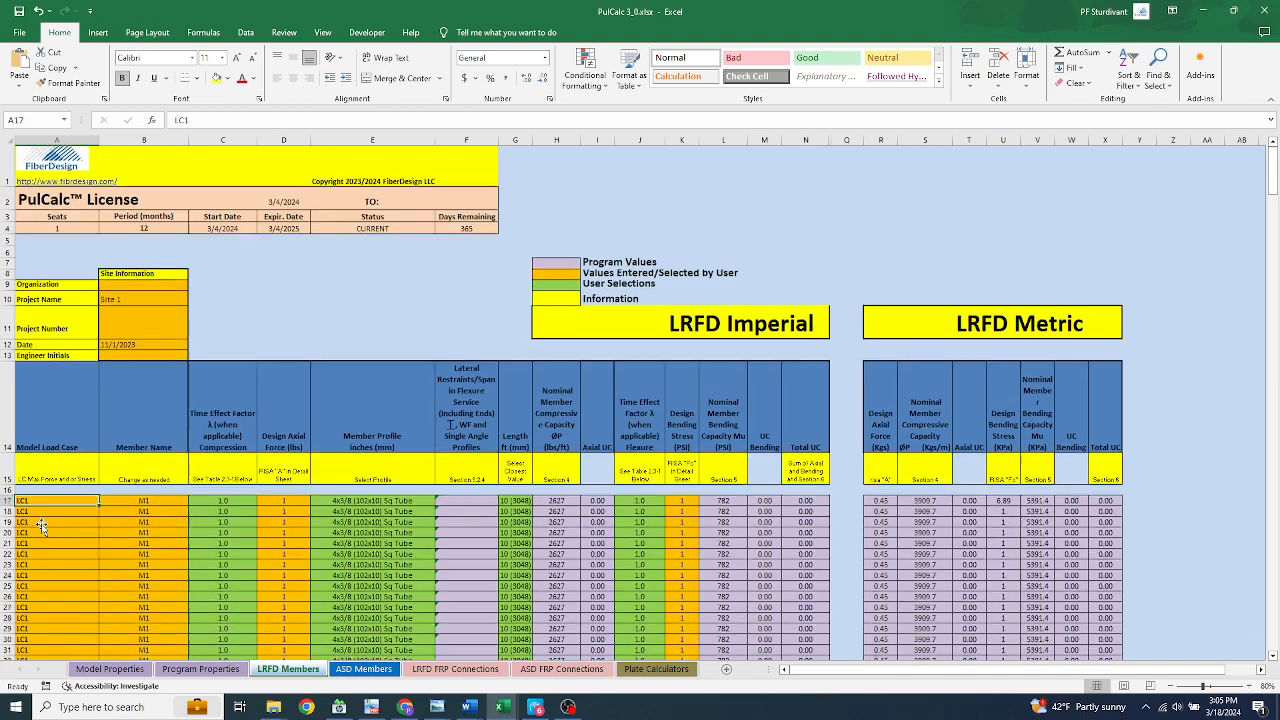
scroll(42, 524, "down", 20)
scroll(42, 524, "up", 20)
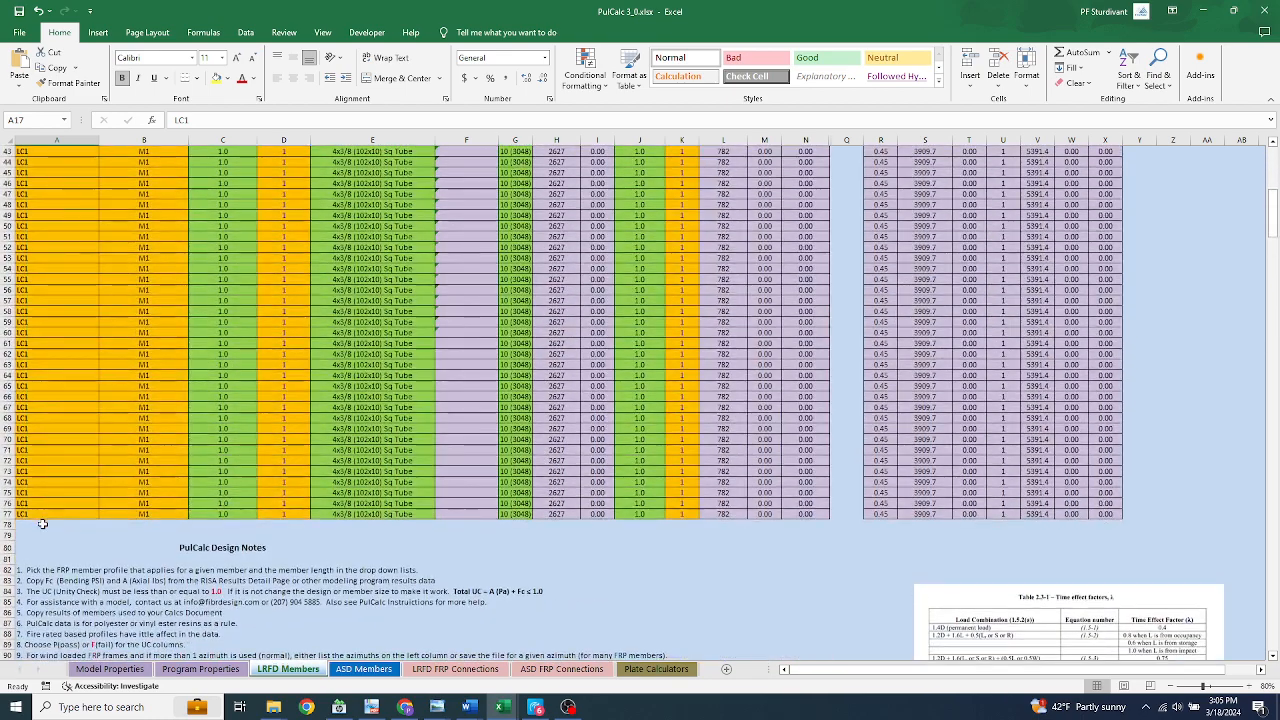
scroll(43, 524, "up", 1)
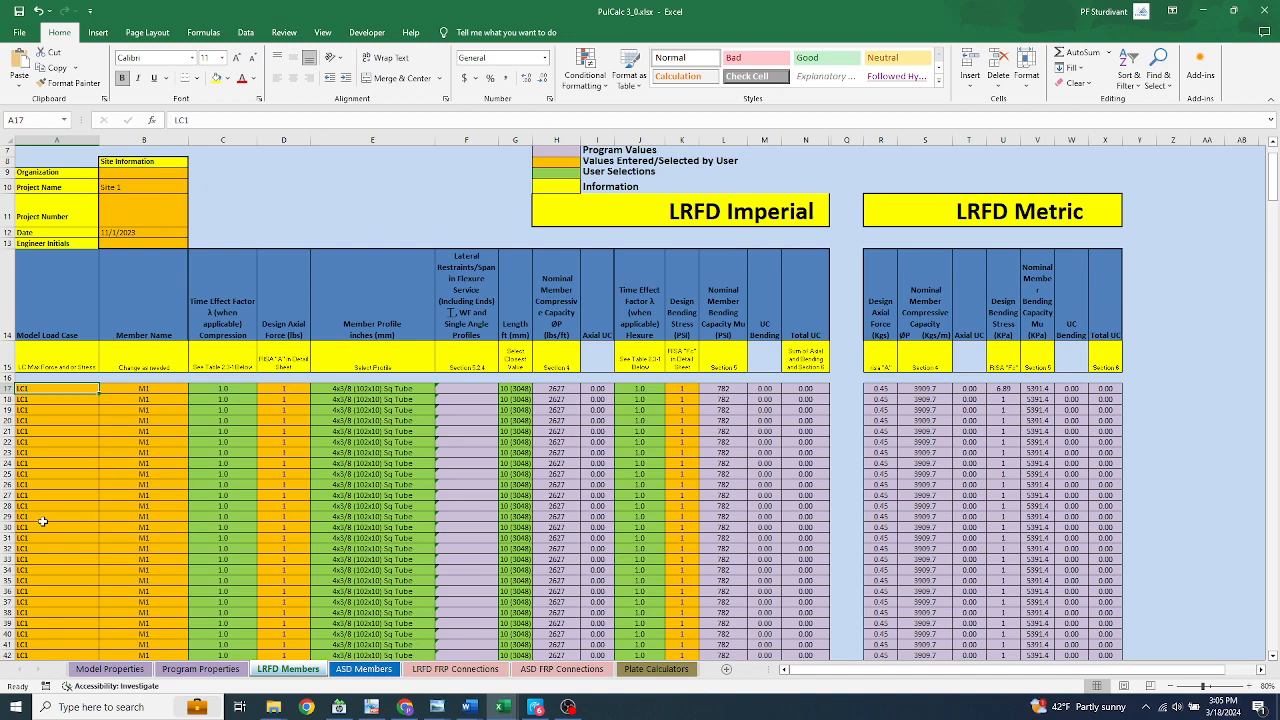
scroll(52, 486, "up", 1)
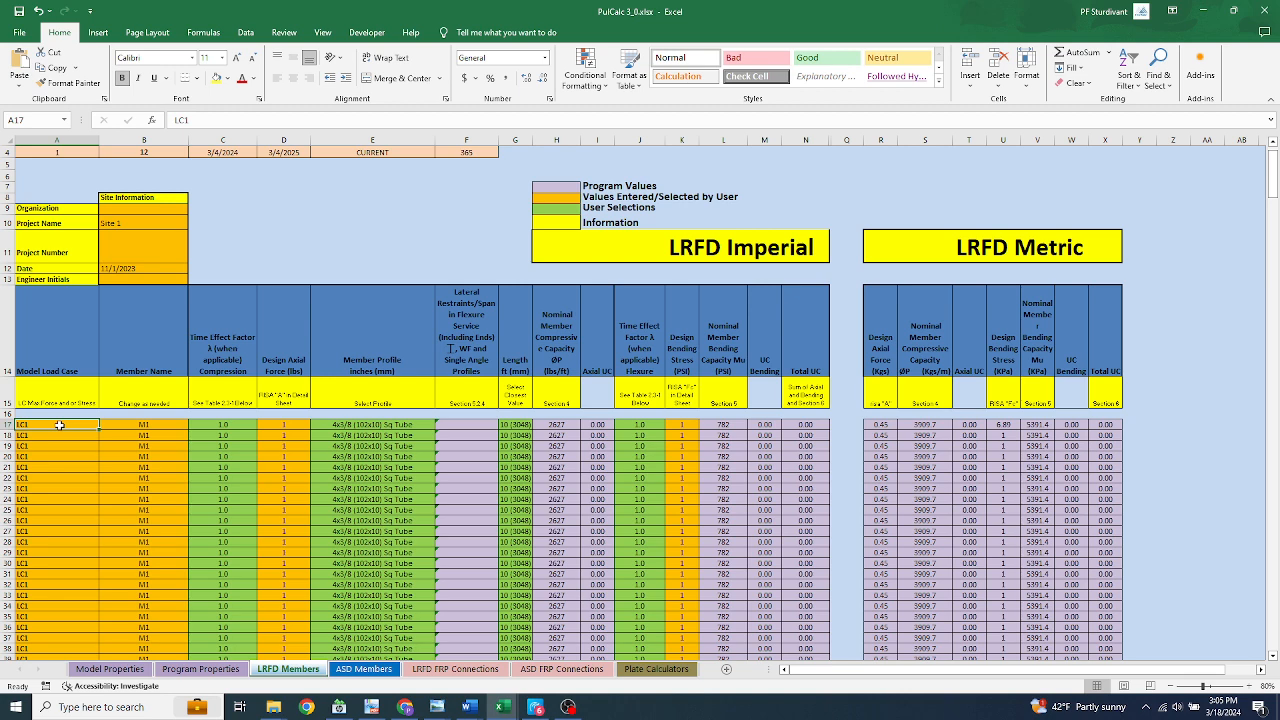
left_click(144, 424)
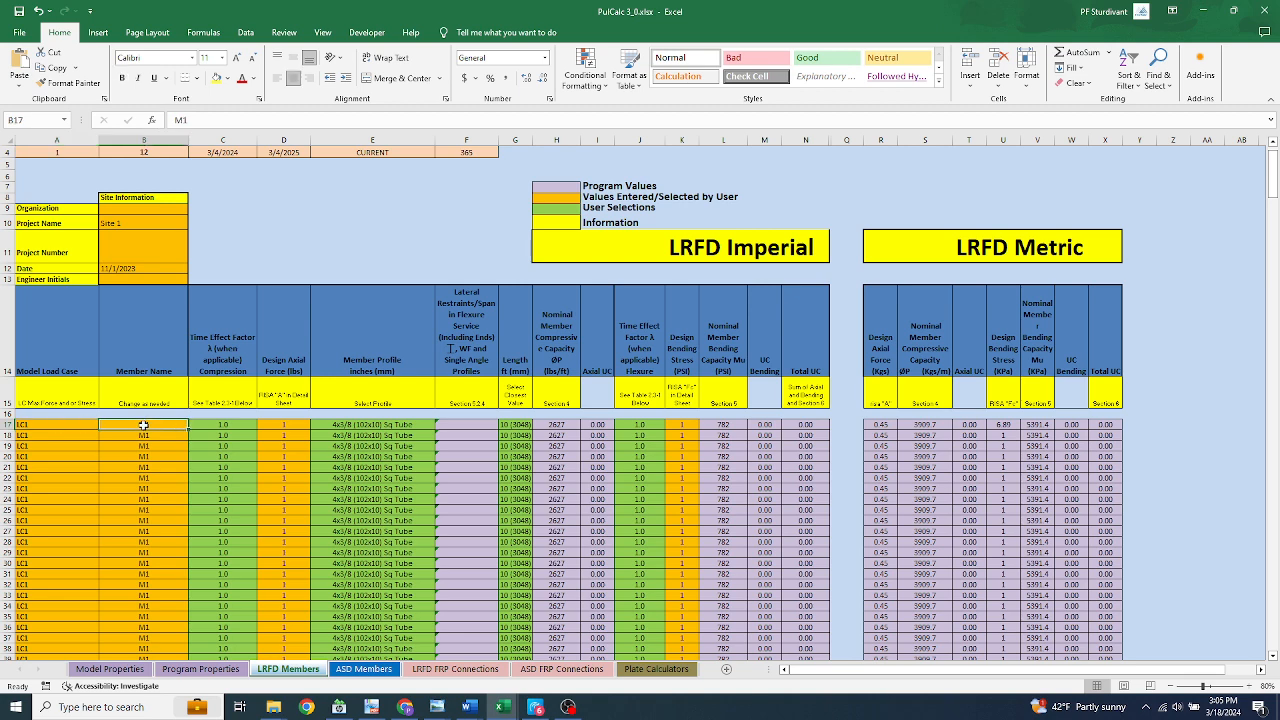
type("M10")
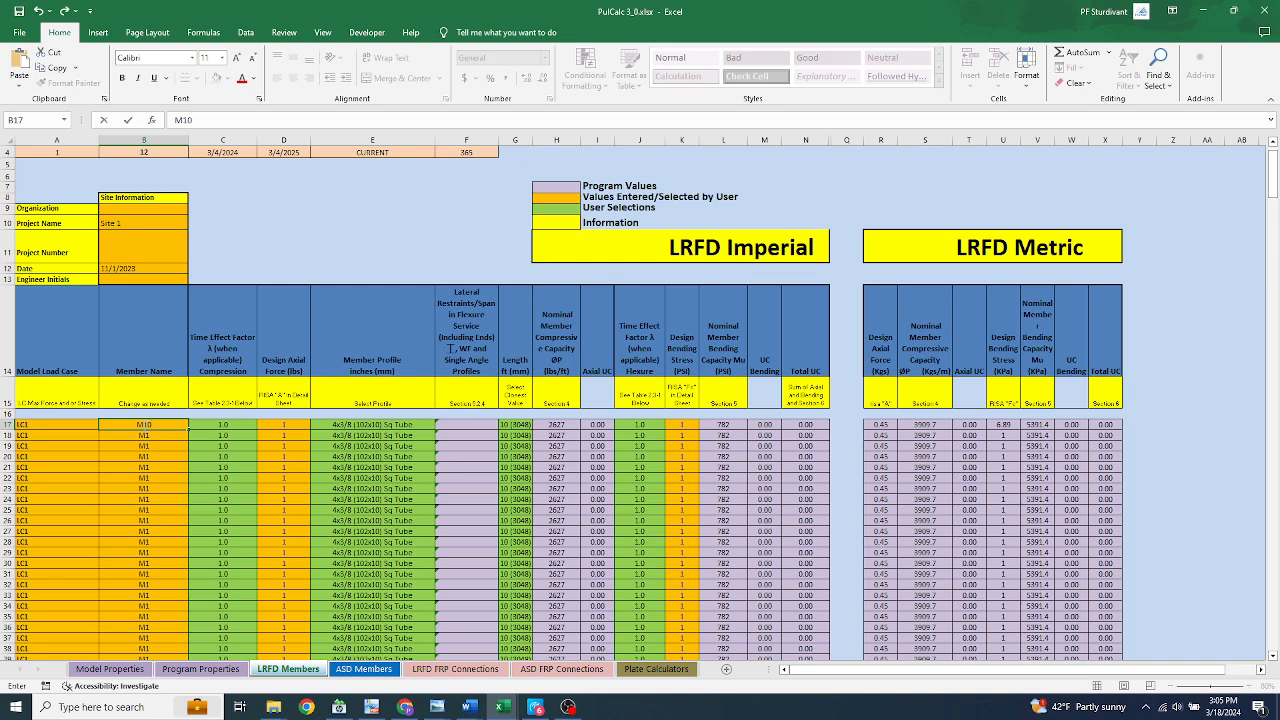
left_click(47, 424)
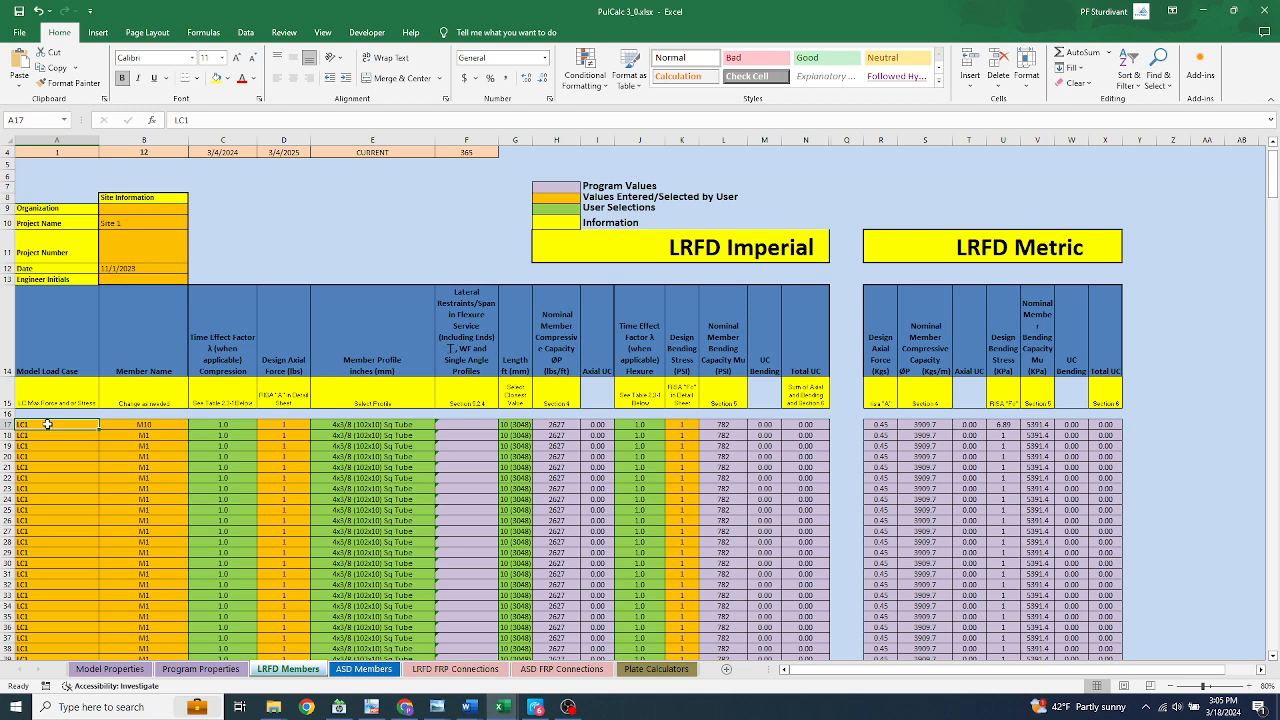
type("L")
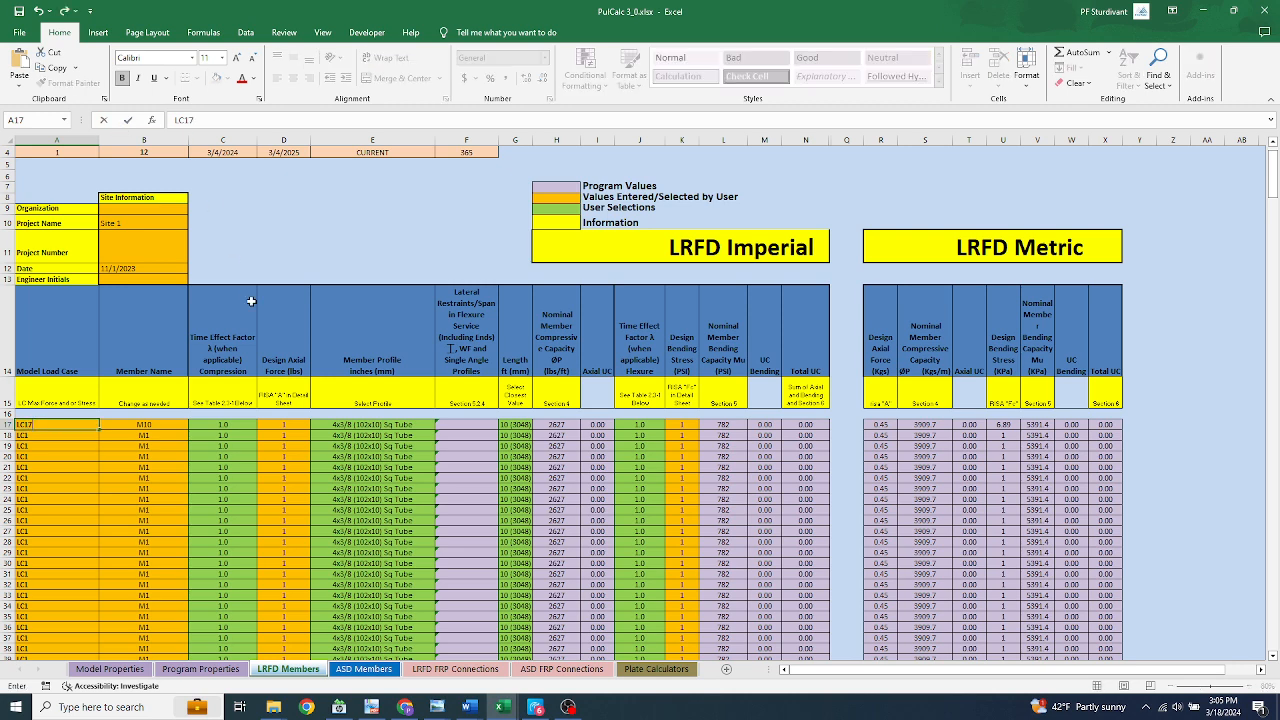
Set the design axial force for member M10 in row 17 to 555 lbs
left_click(296, 424)
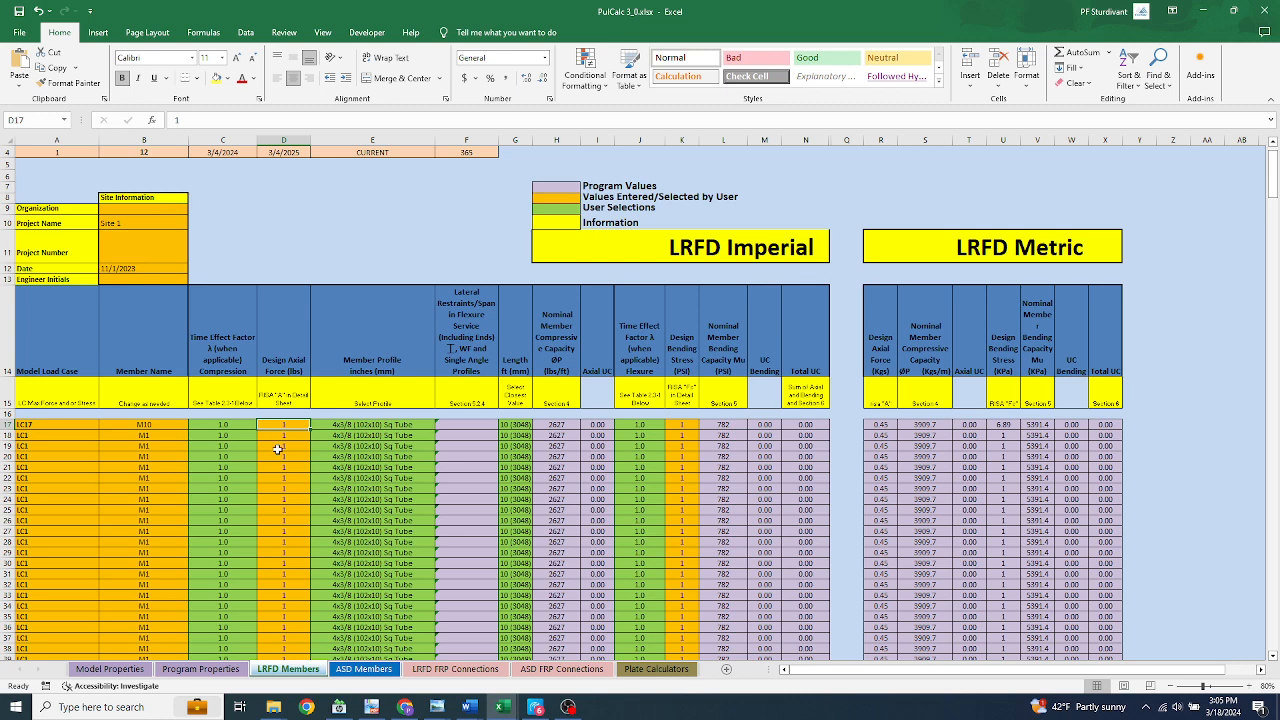
type("5")
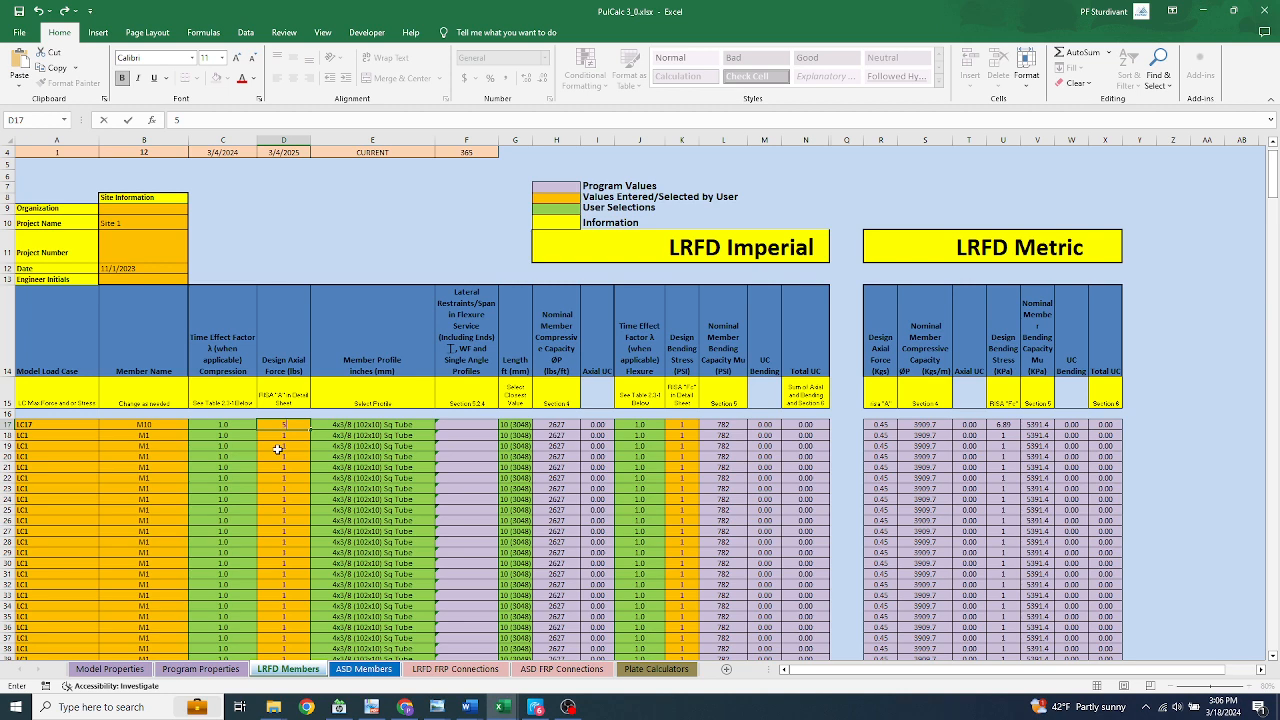
type("55")
left_click(345, 241)
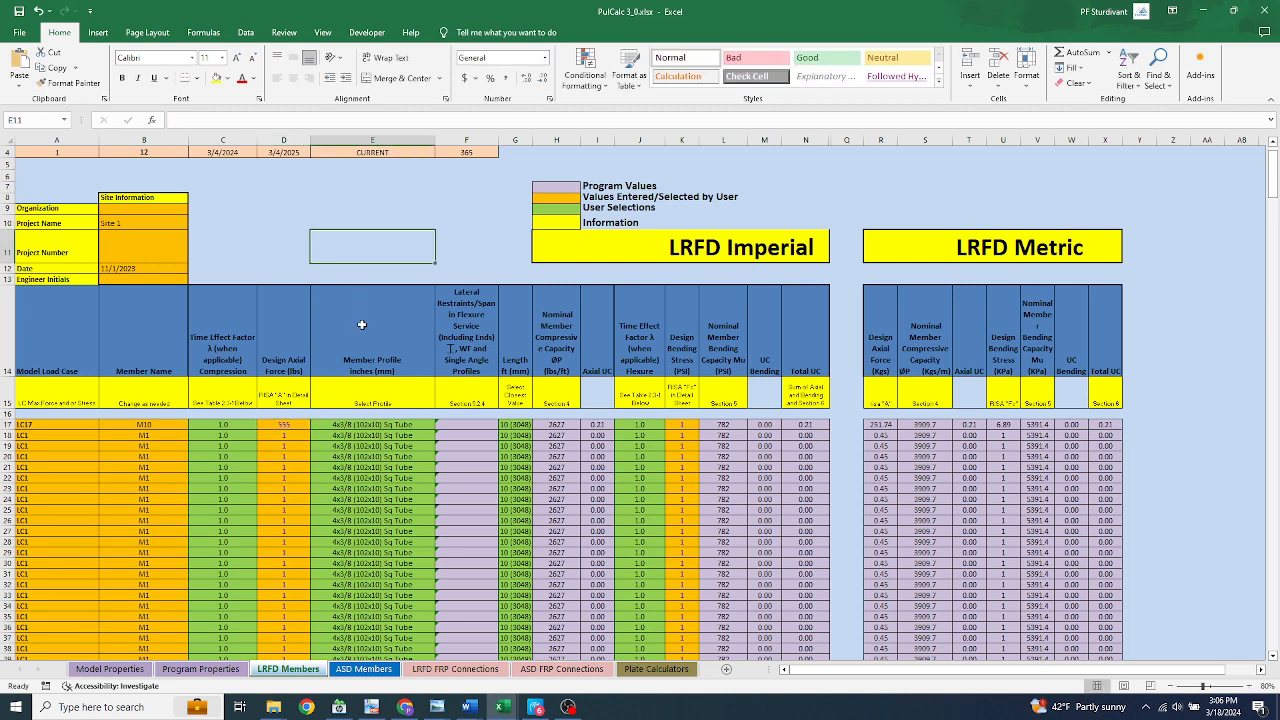
Browse the available member profiles for member M10, keeping the 4x3/8 (102x10) Sq Tube
left_click(409, 424)
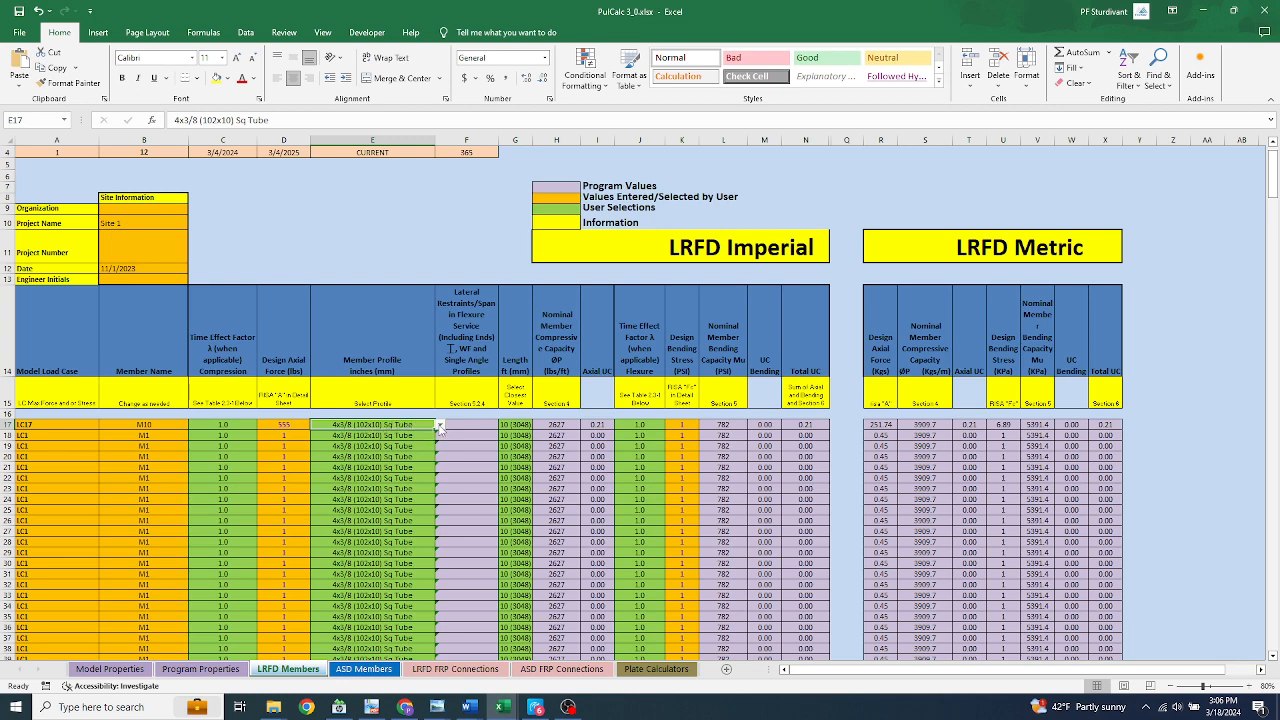
left_click(438, 426)
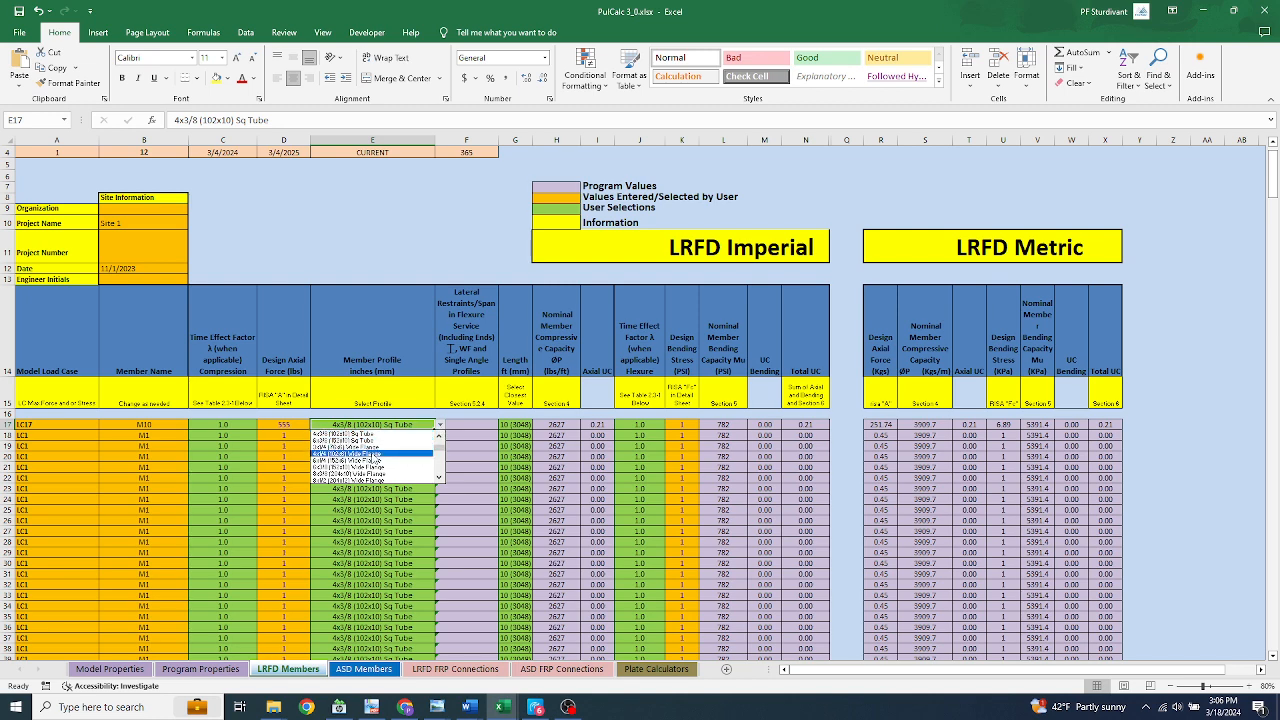
scroll(441, 450, "up", 3)
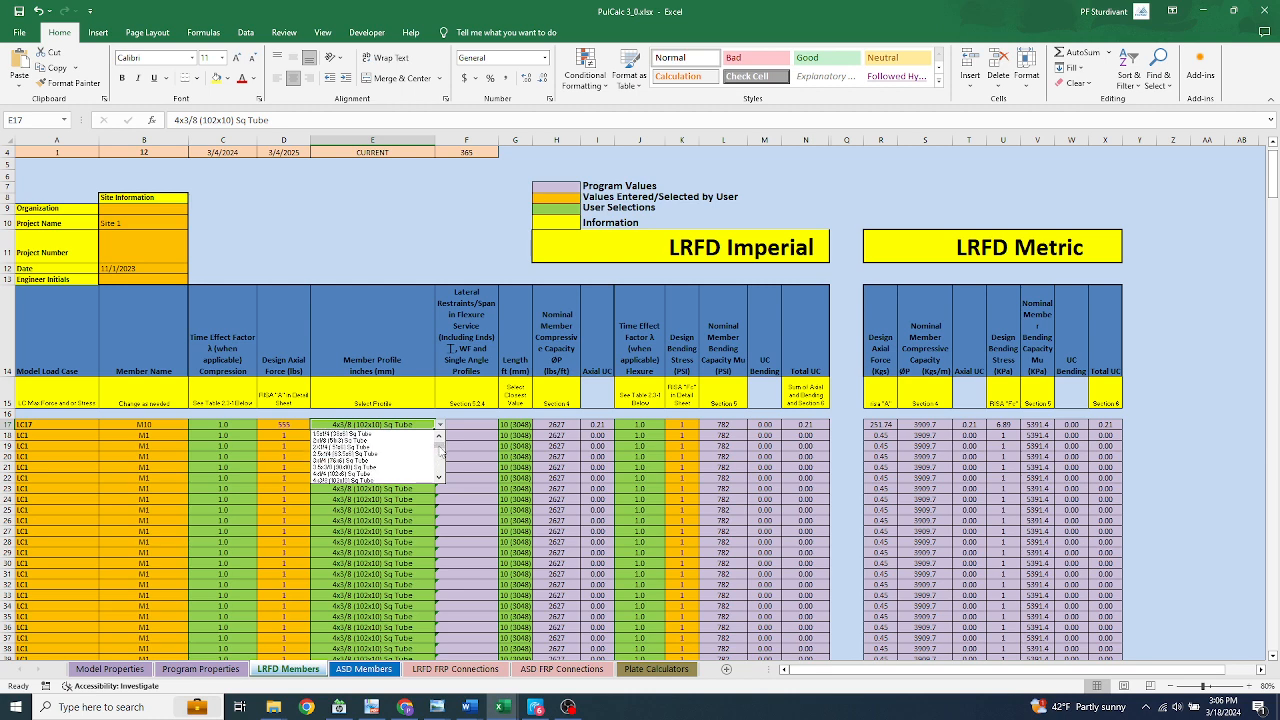
mouse_move(441, 451)
left_mouse_down()
mouse_move(442, 482)
mouse_move(441, 447)
left_mouse_up()
left_click(420, 236)
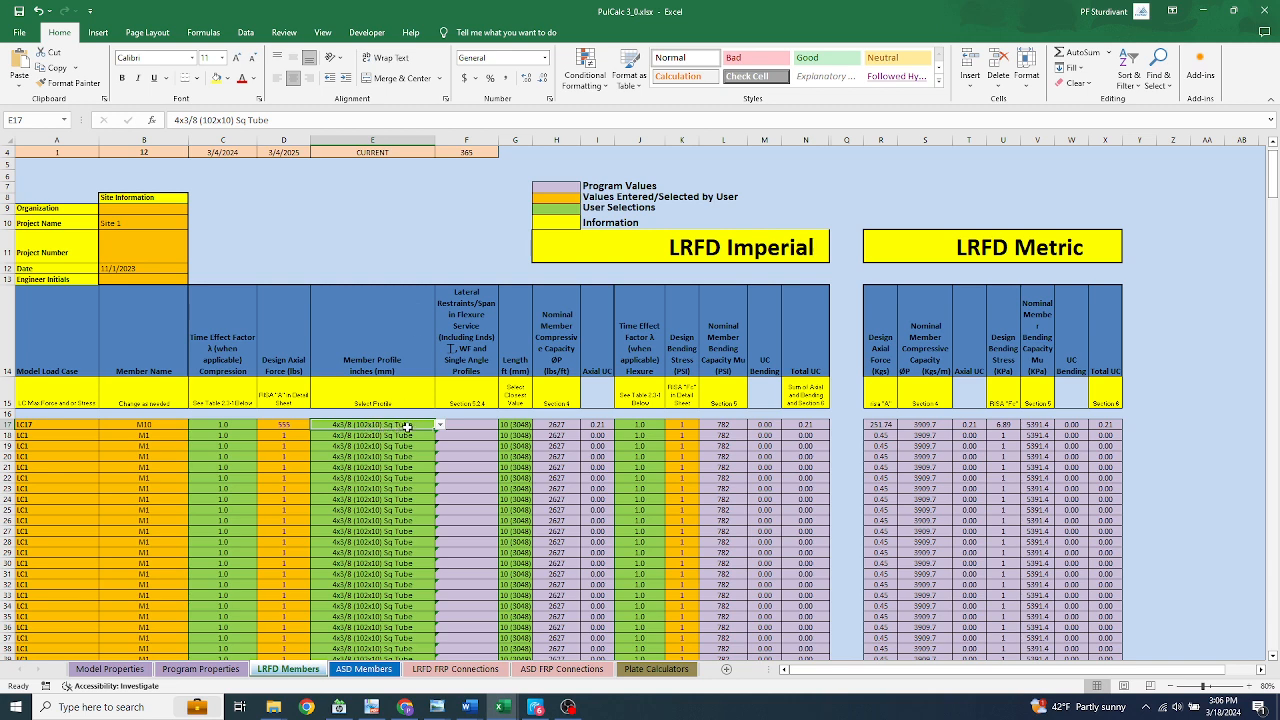
Choose 10 (3048) as the length of member M10 from the allowed length values
left_click(524, 427)
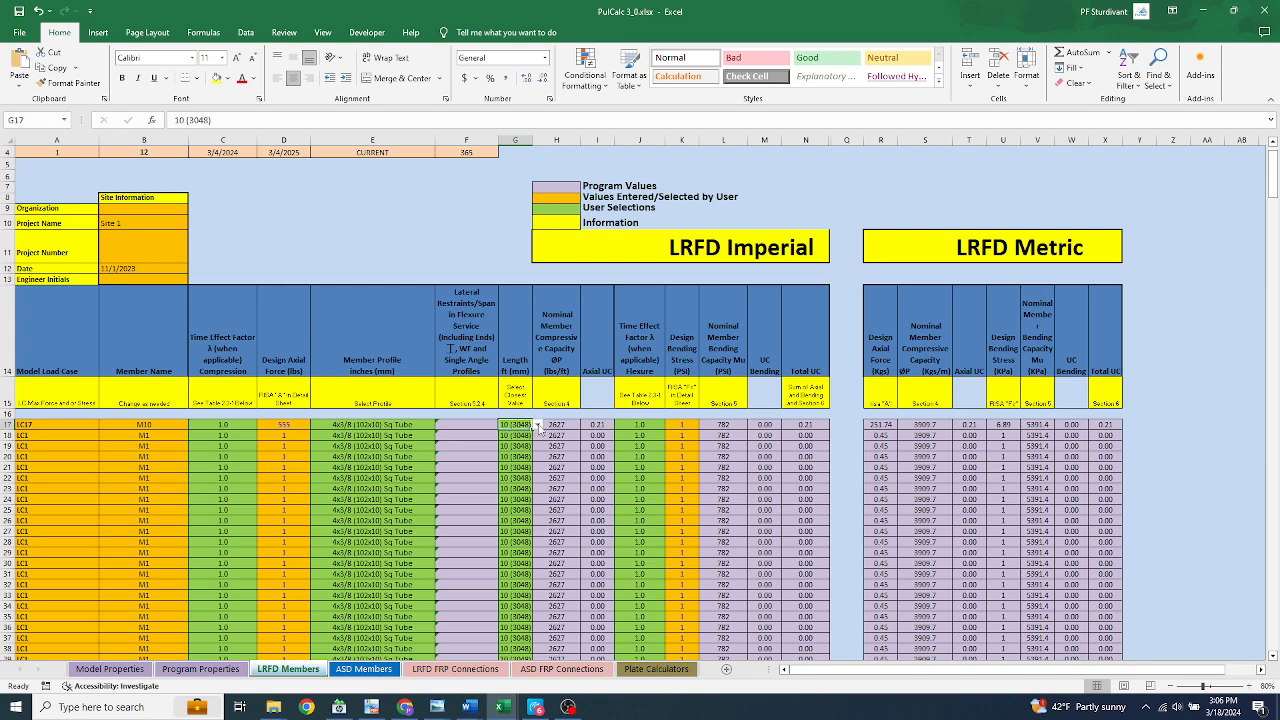
left_click(538, 427)
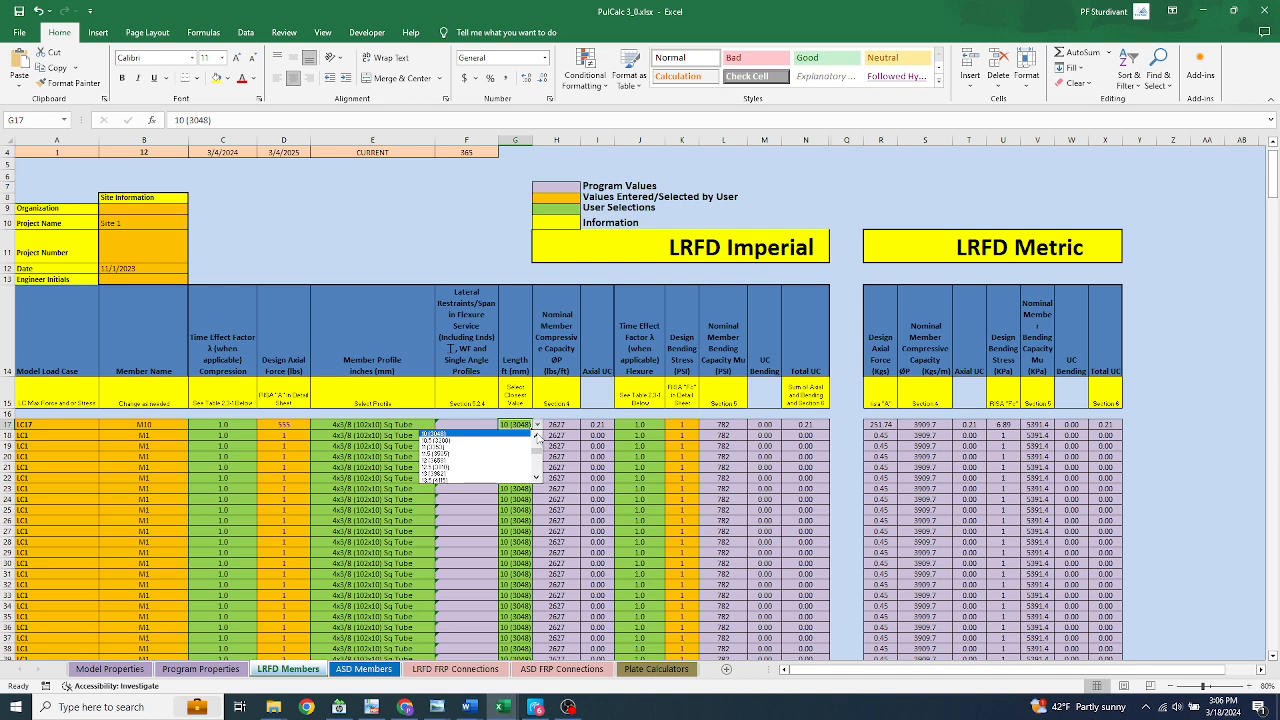
left_click(538, 437)
left_click(538, 437)
double_click(538, 437)
left_click(538, 437)
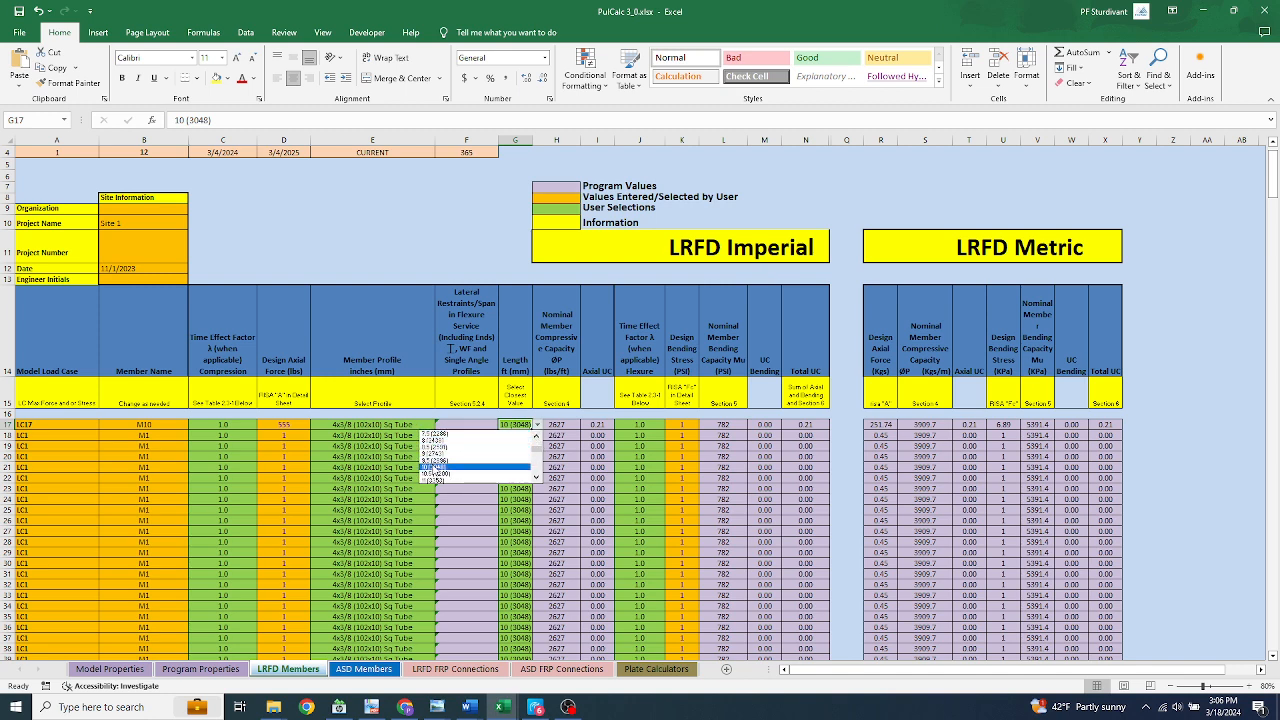
left_click(436, 468)
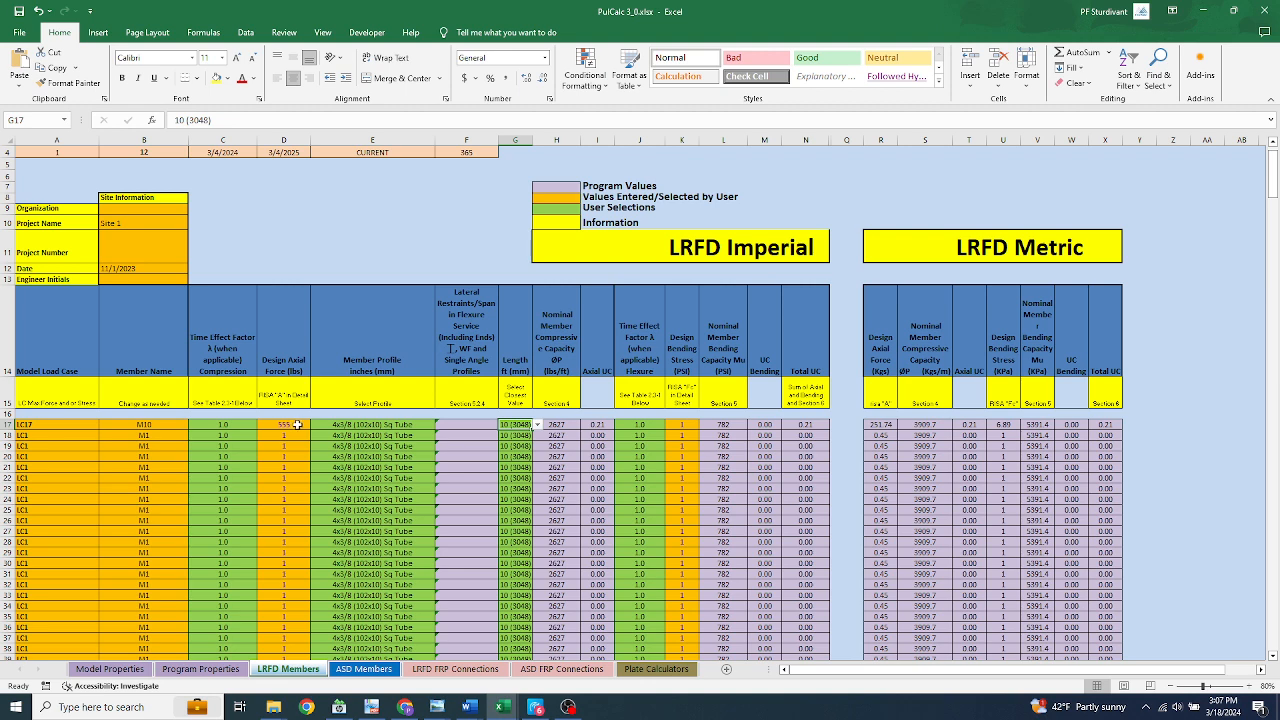
Set the imperial design bending stress for member M10 to 500 PSI
left_click(681, 424)
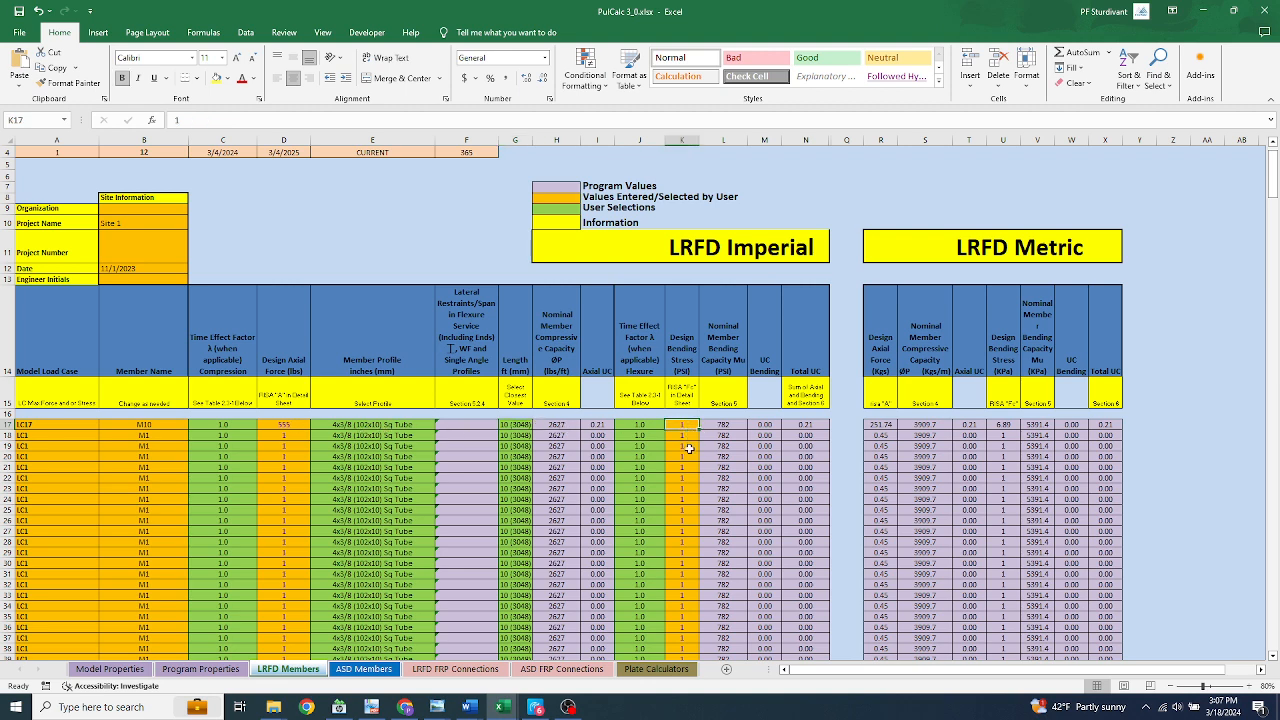
type("500")
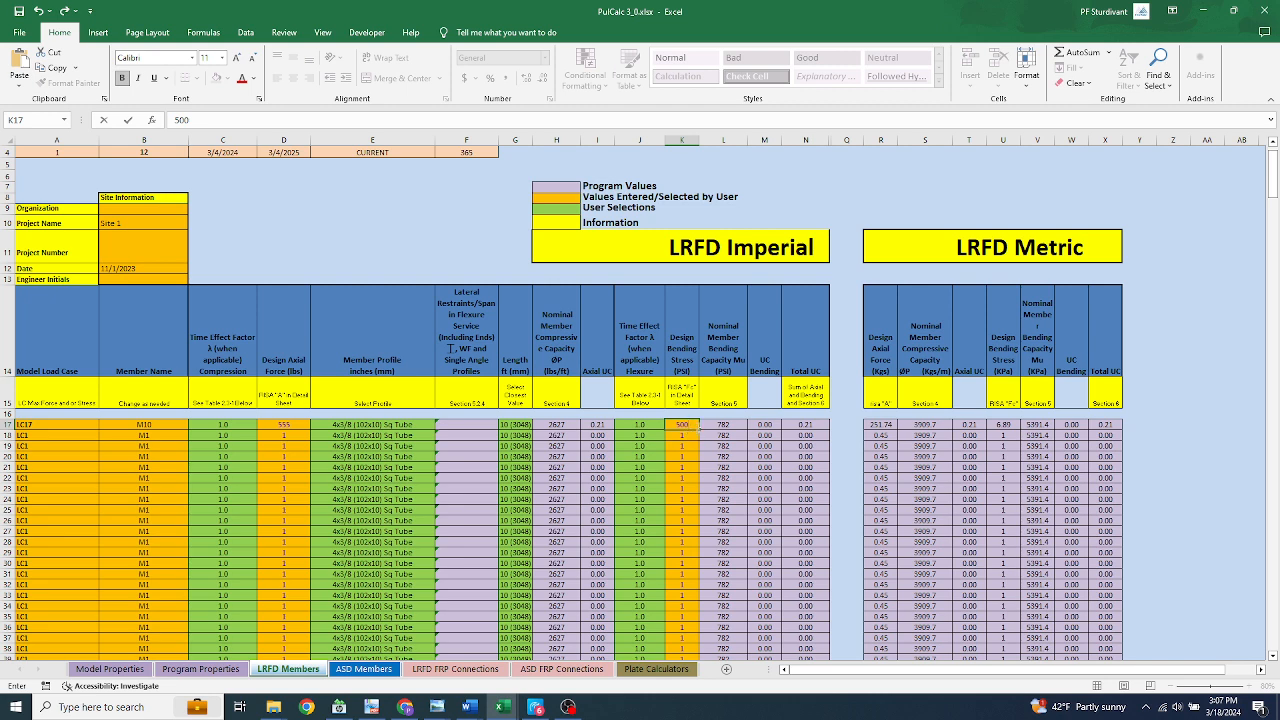
left_click(477, 424)
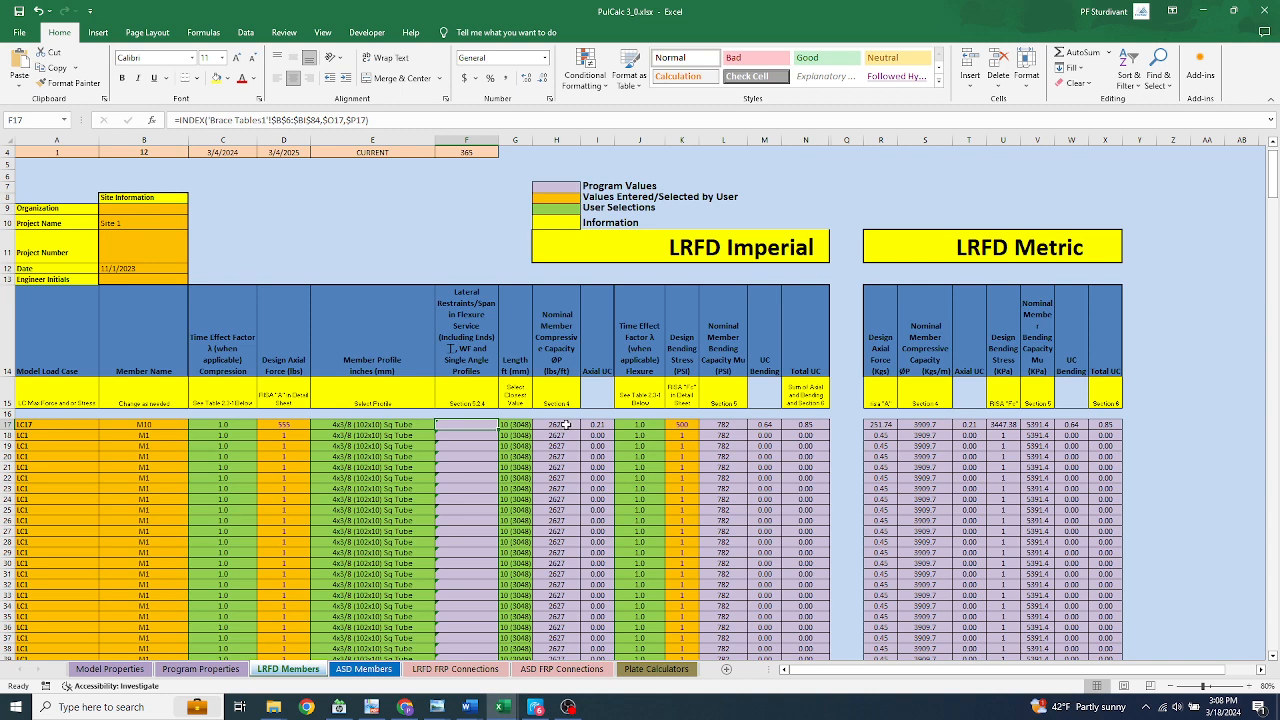
Change the length of member M10 in row 17 to 5 (1524)
left_click(512, 427)
left_click(537, 425)
left_click(537, 437)
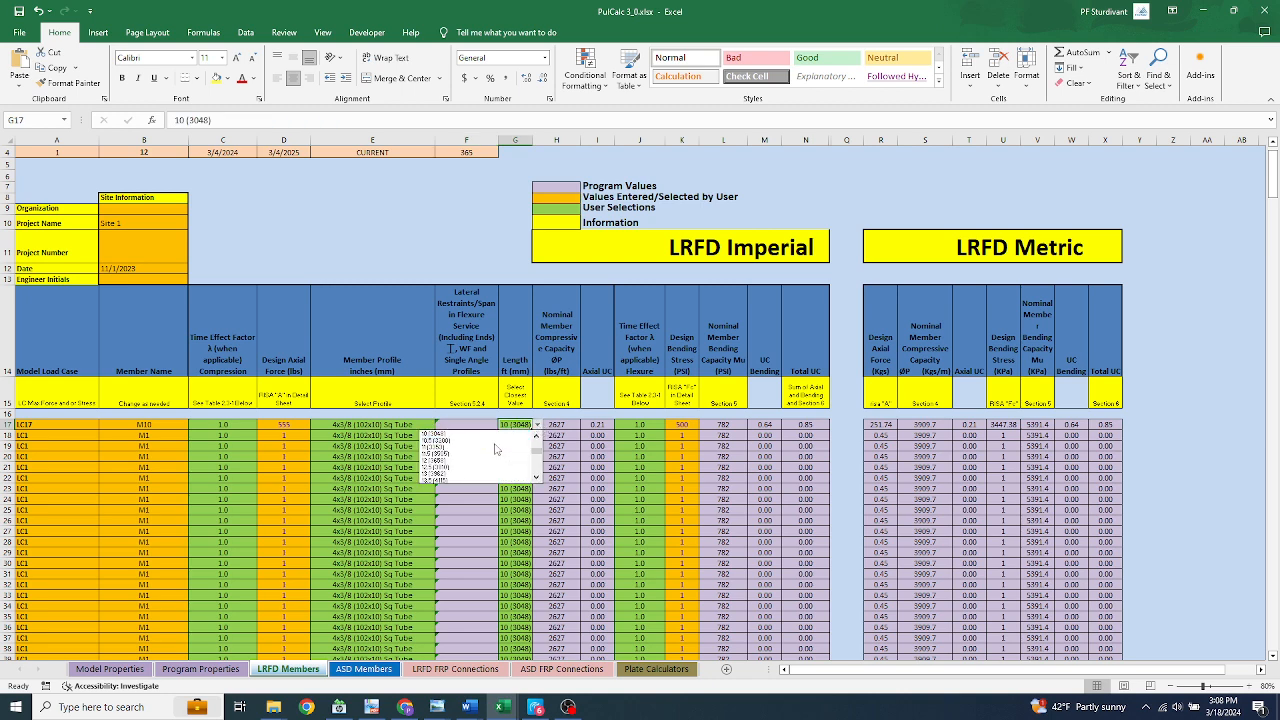
left_click(537, 437)
left_click(537, 437)
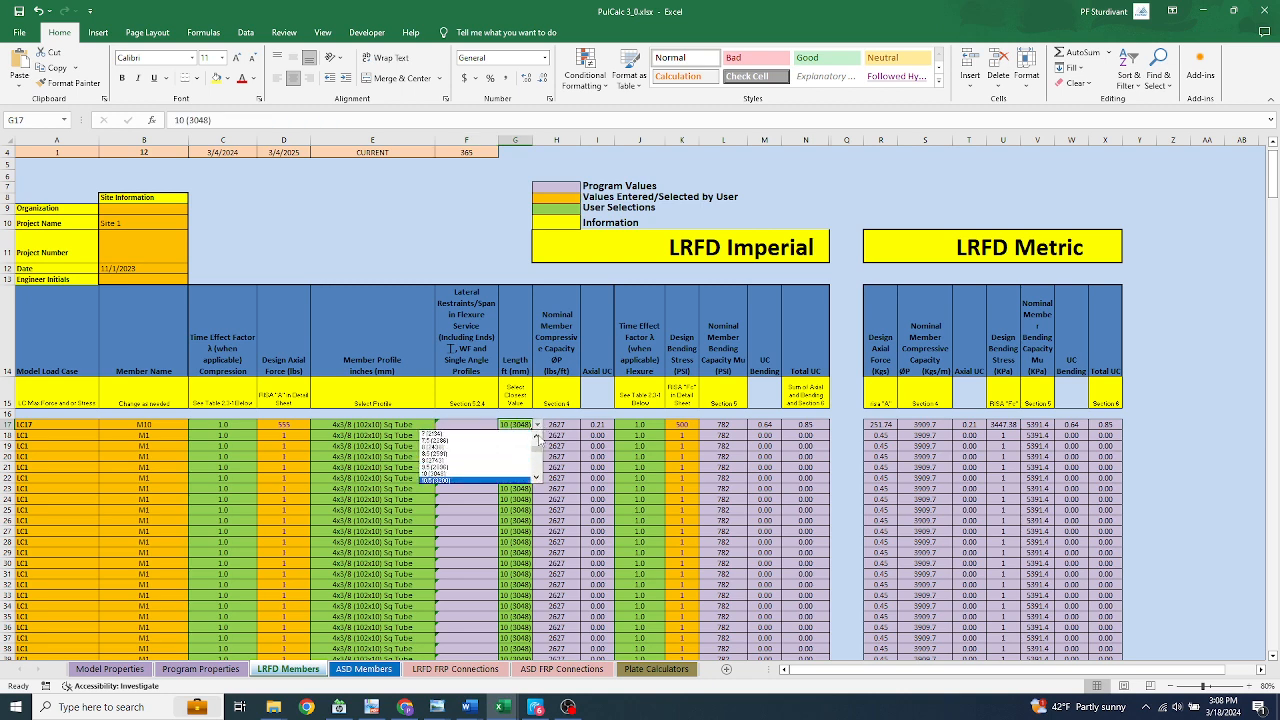
left_click(537, 437)
left_click(537, 437)
scroll(432, 445, "up", 1)
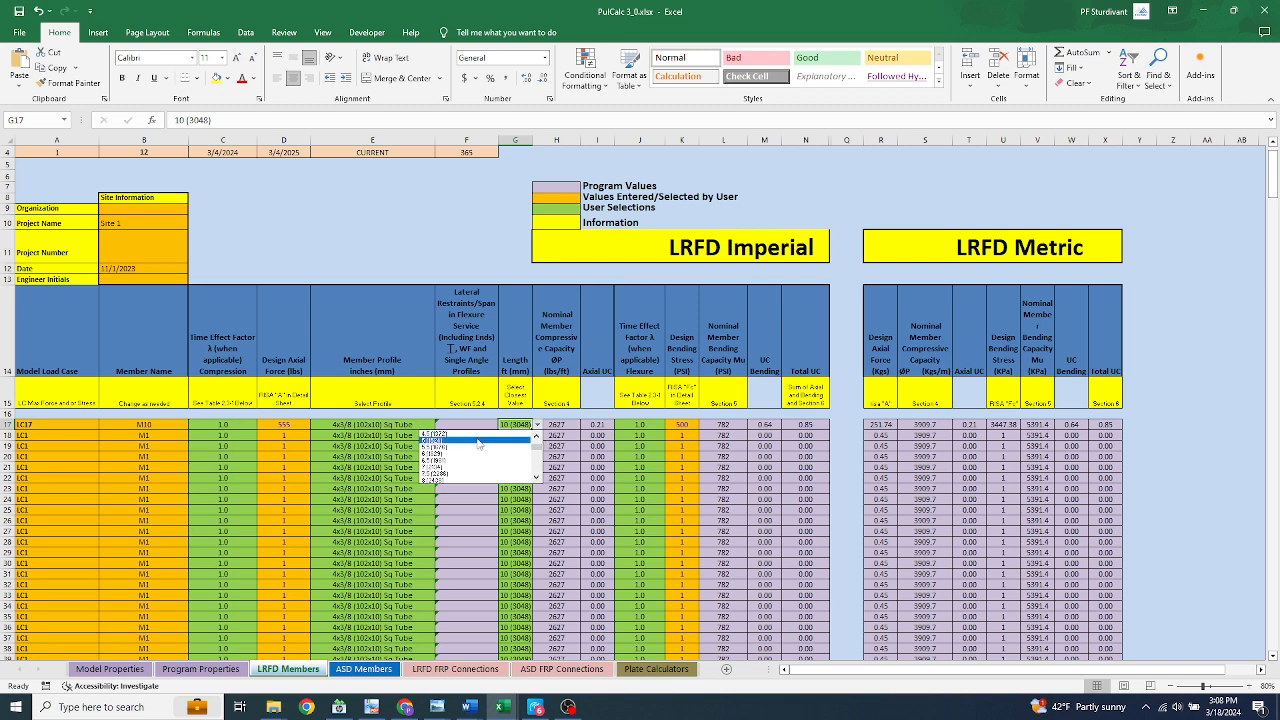
left_click(432, 443)
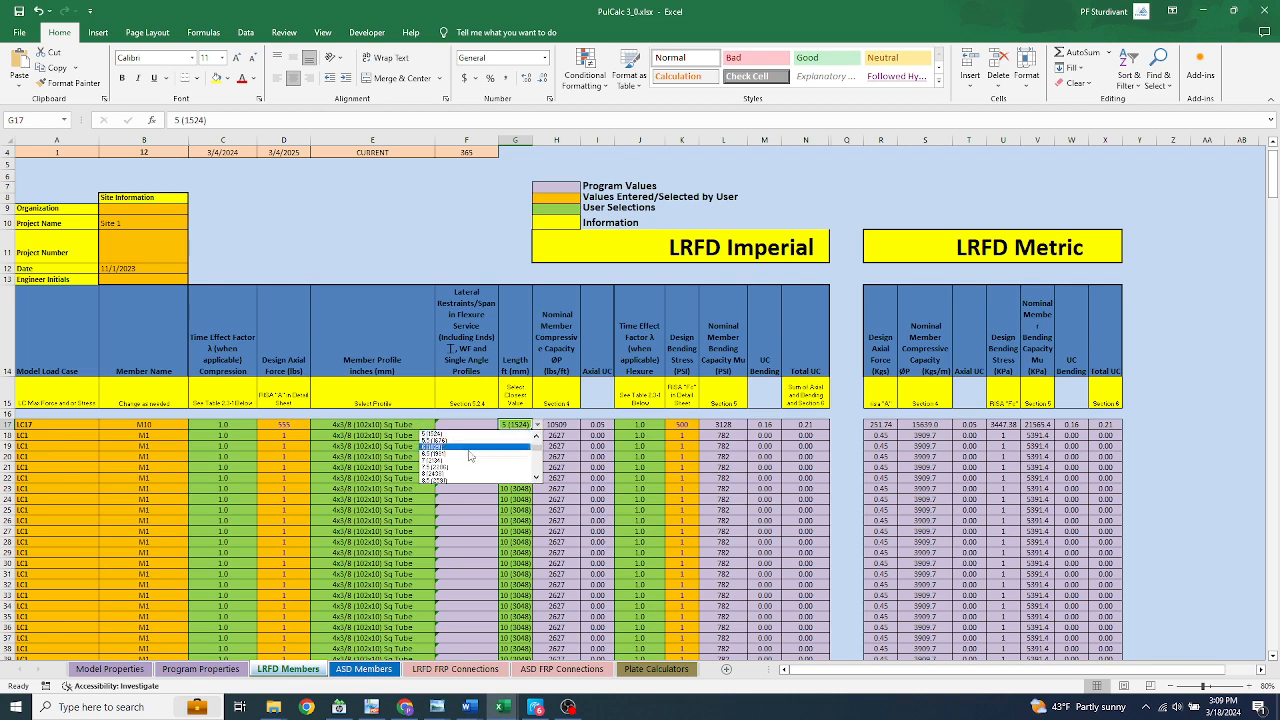
Change the length of member M10 in row 17 to 12 (3658)
left_click(537, 478)
left_click(538, 478)
left_click(538, 478)
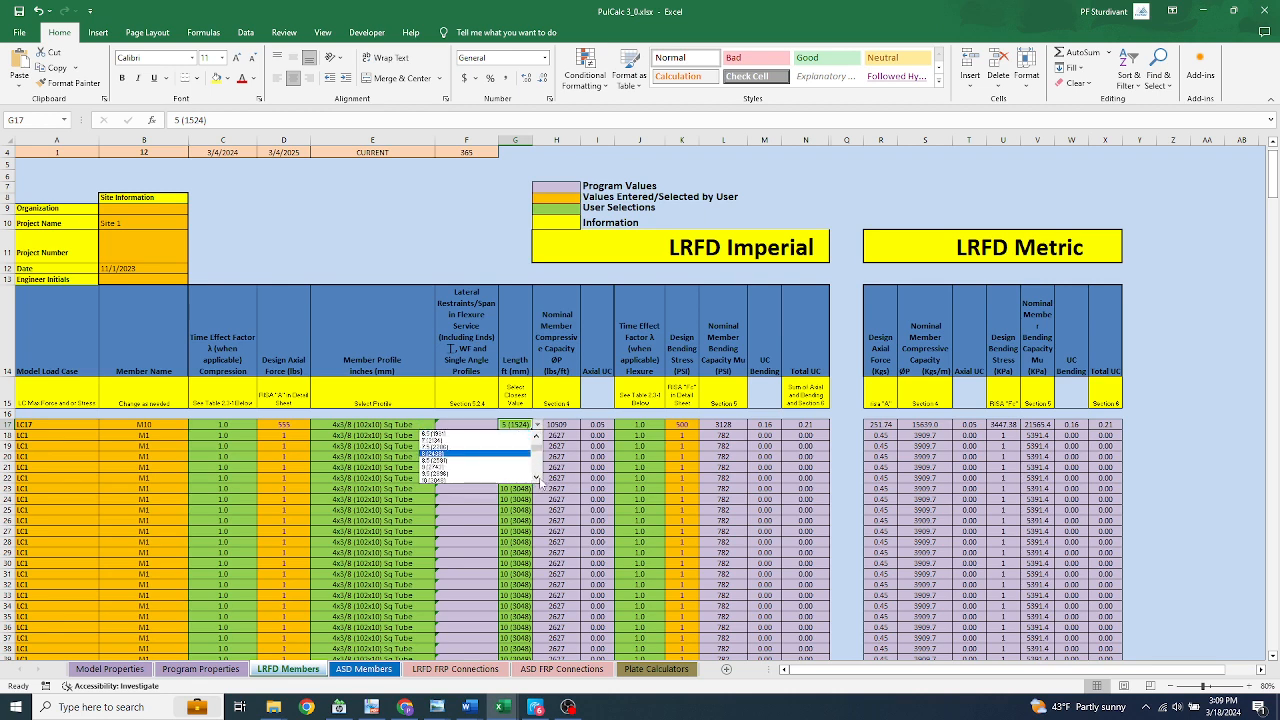
left_click(538, 478)
left_click(538, 478)
left_click(538, 478)
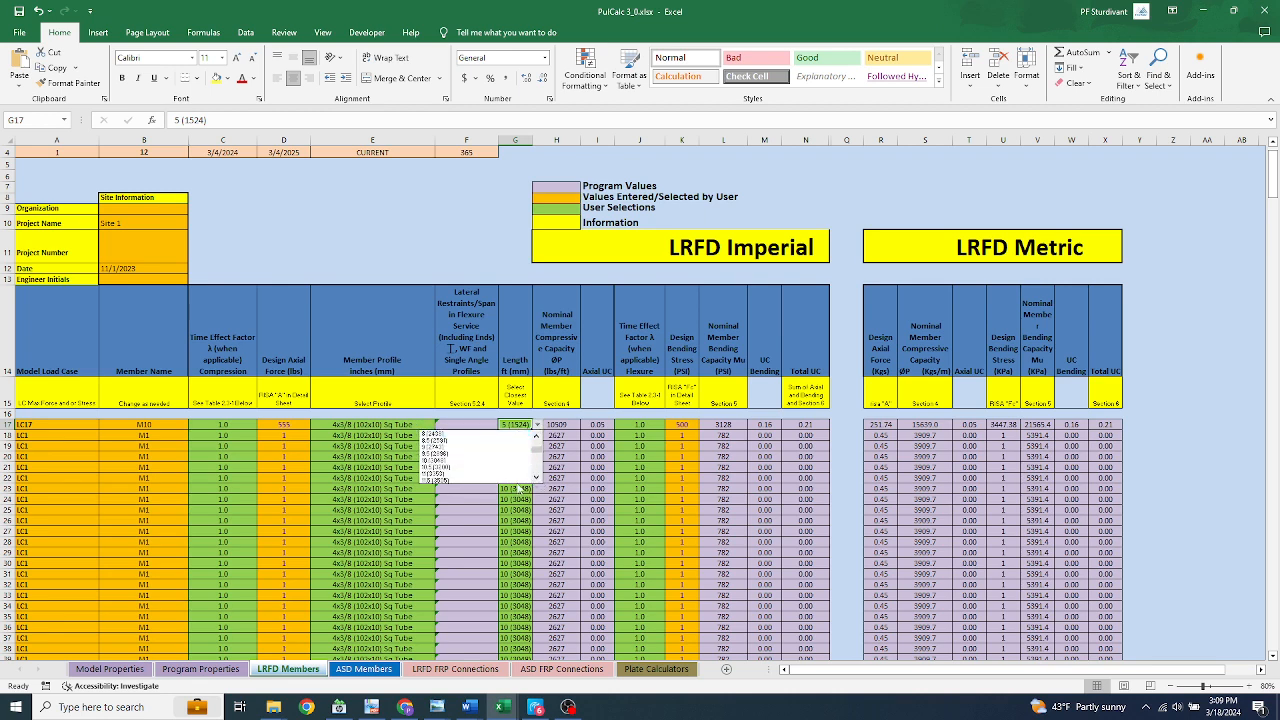
left_click(538, 478)
left_click(538, 478)
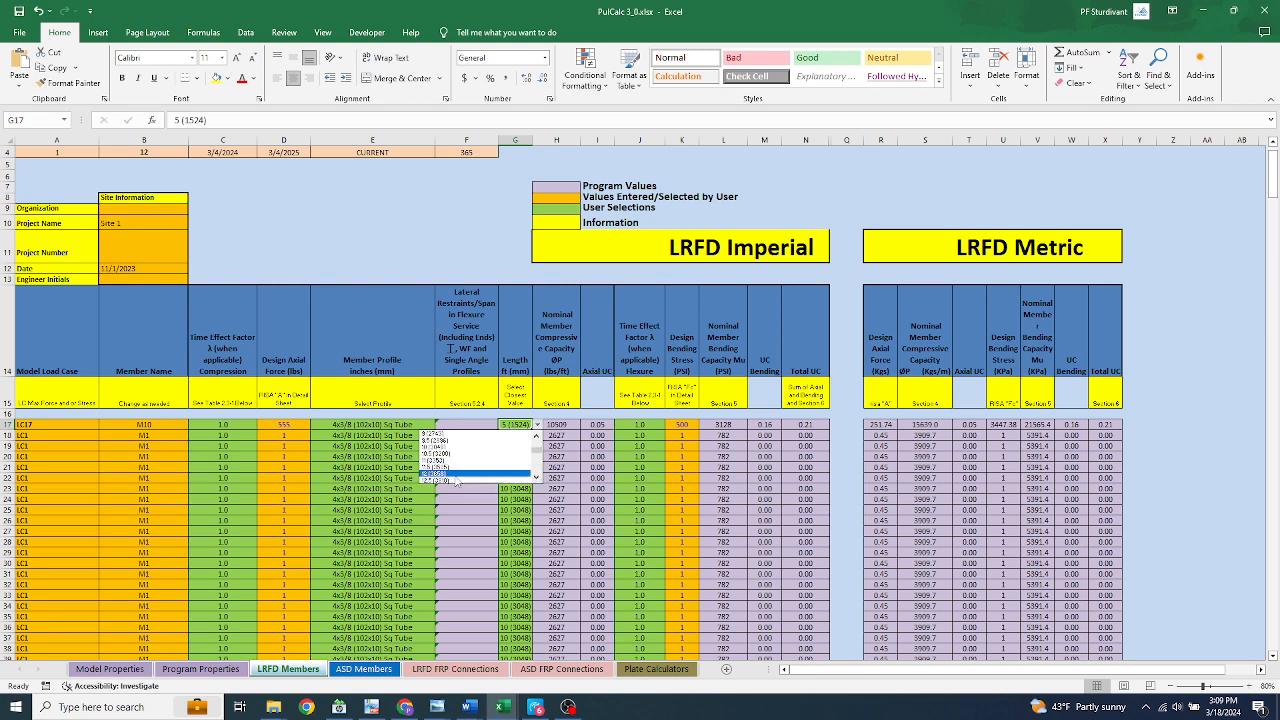
left_click(456, 474)
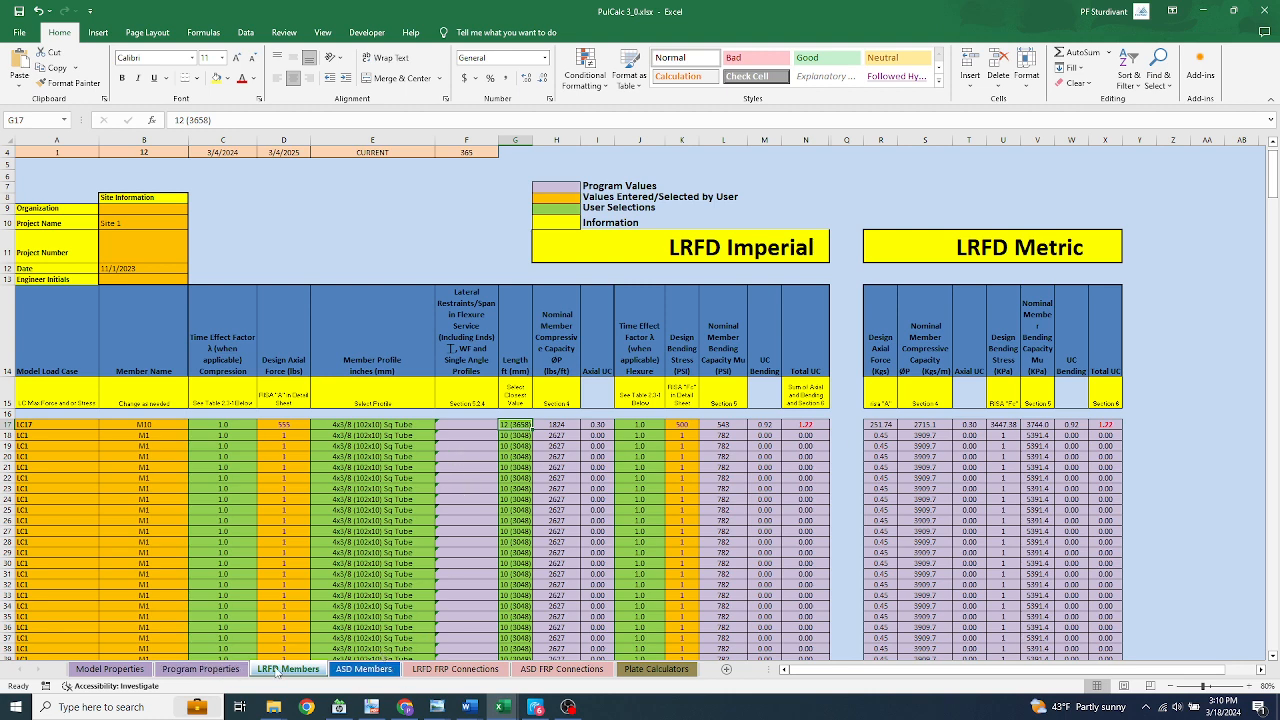
On the ASD Members sheet, view the compression time effect factor options for the first member row without changing the selection
left_click(362, 671)
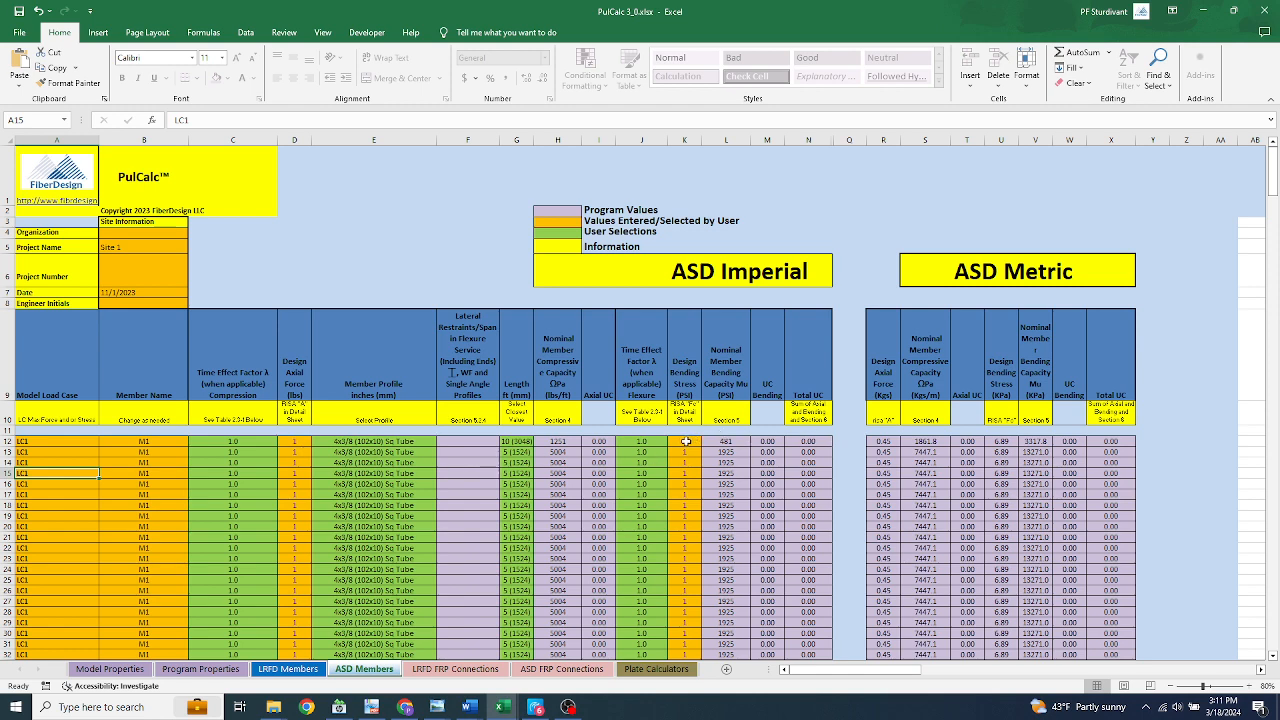
left_click(242, 437)
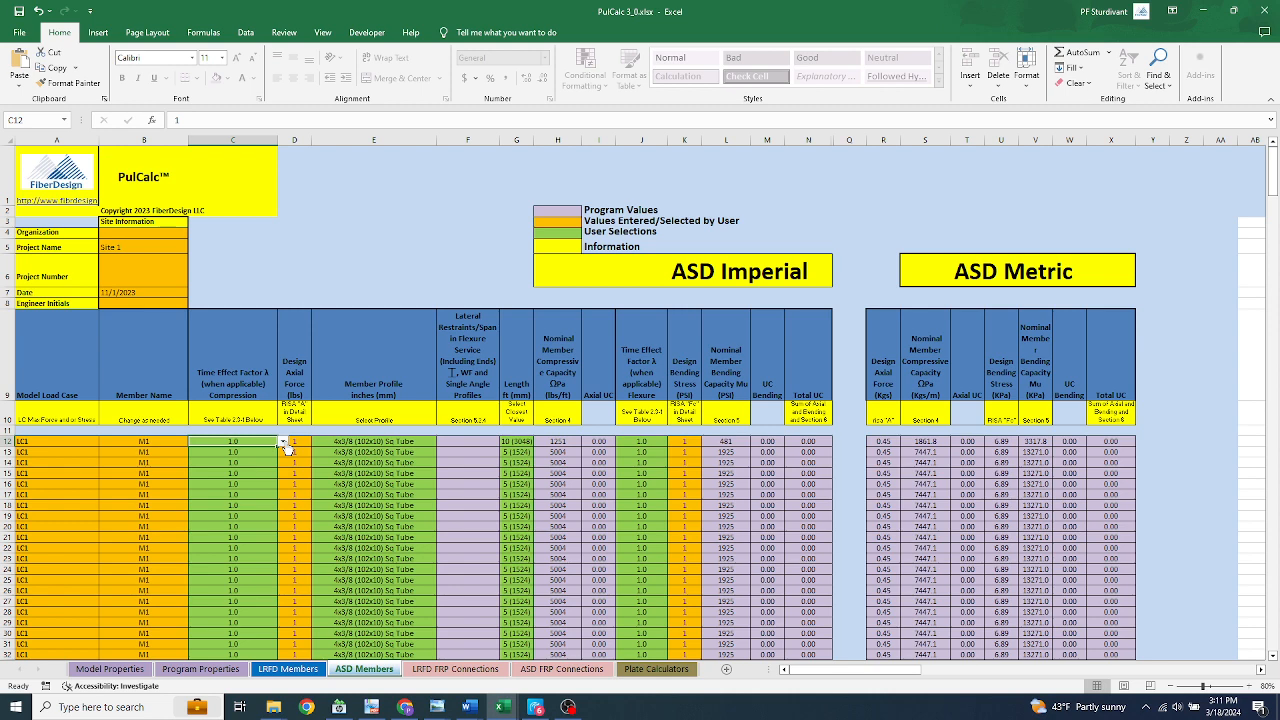
left_click(283, 441)
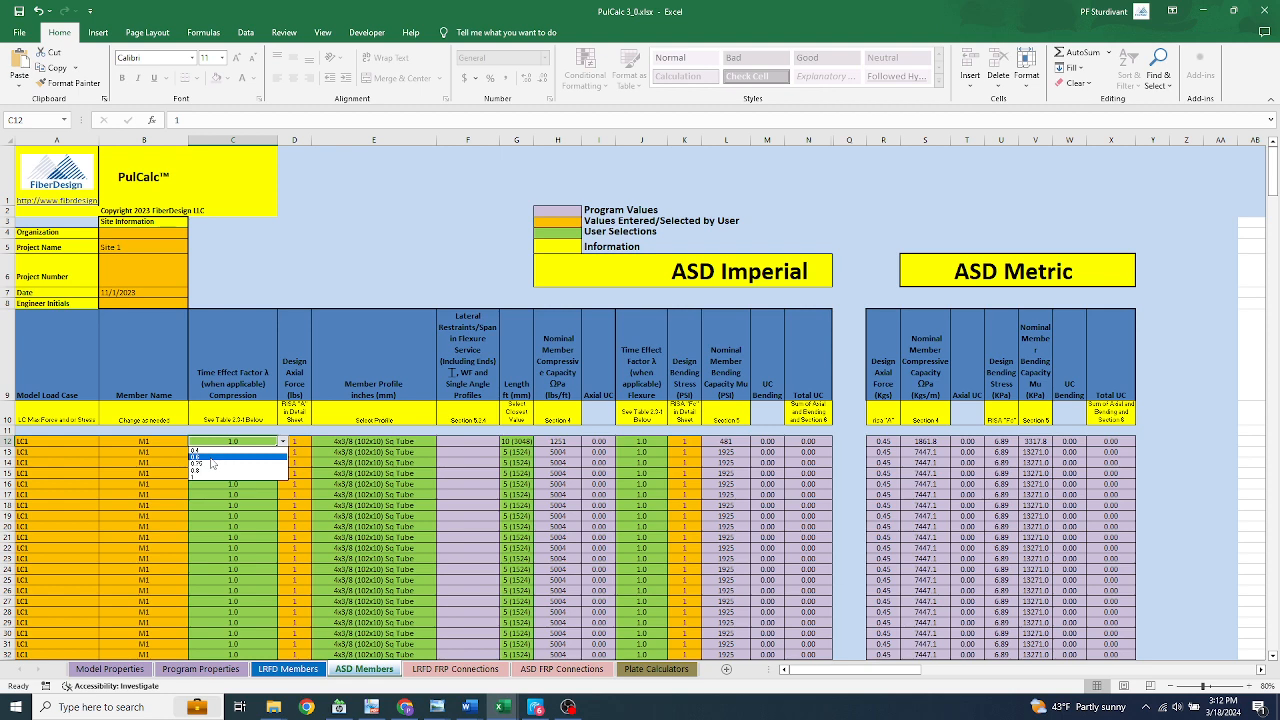
key("Escape")
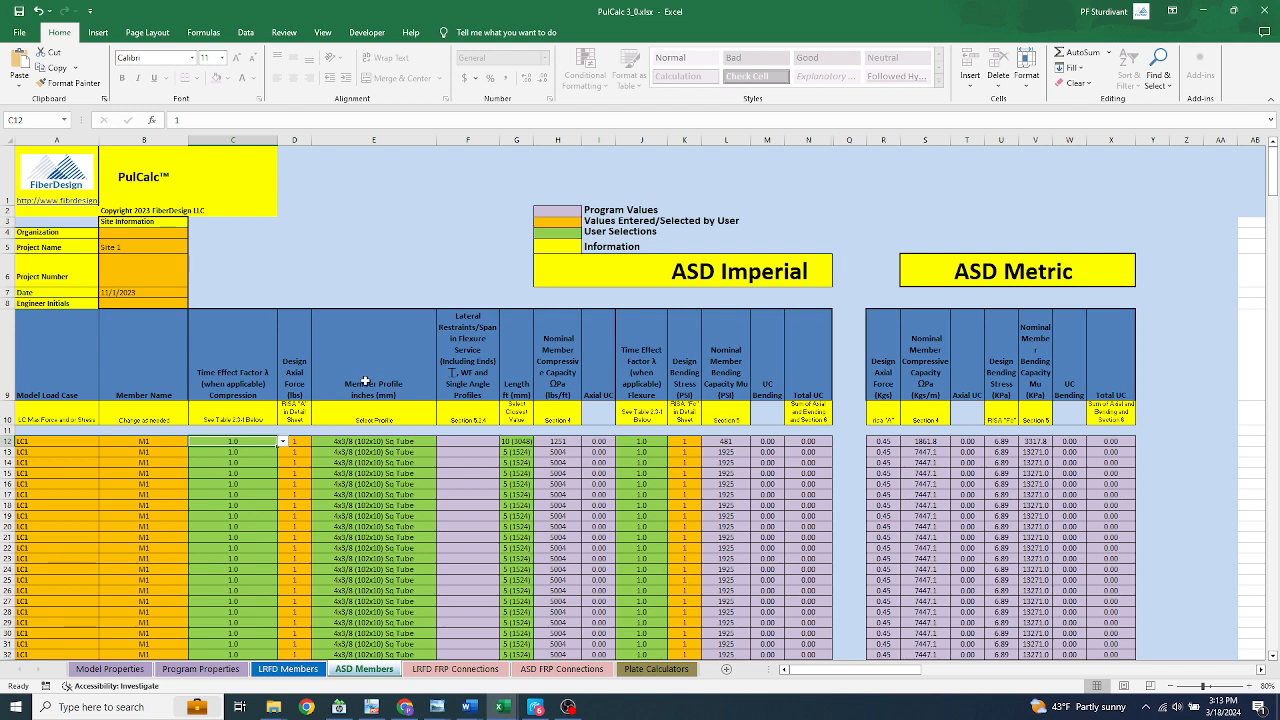
On the Model Properties sheet, review the recommended material property values for RISA/FEA modelling and the accompanying notes
left_click(110, 669)
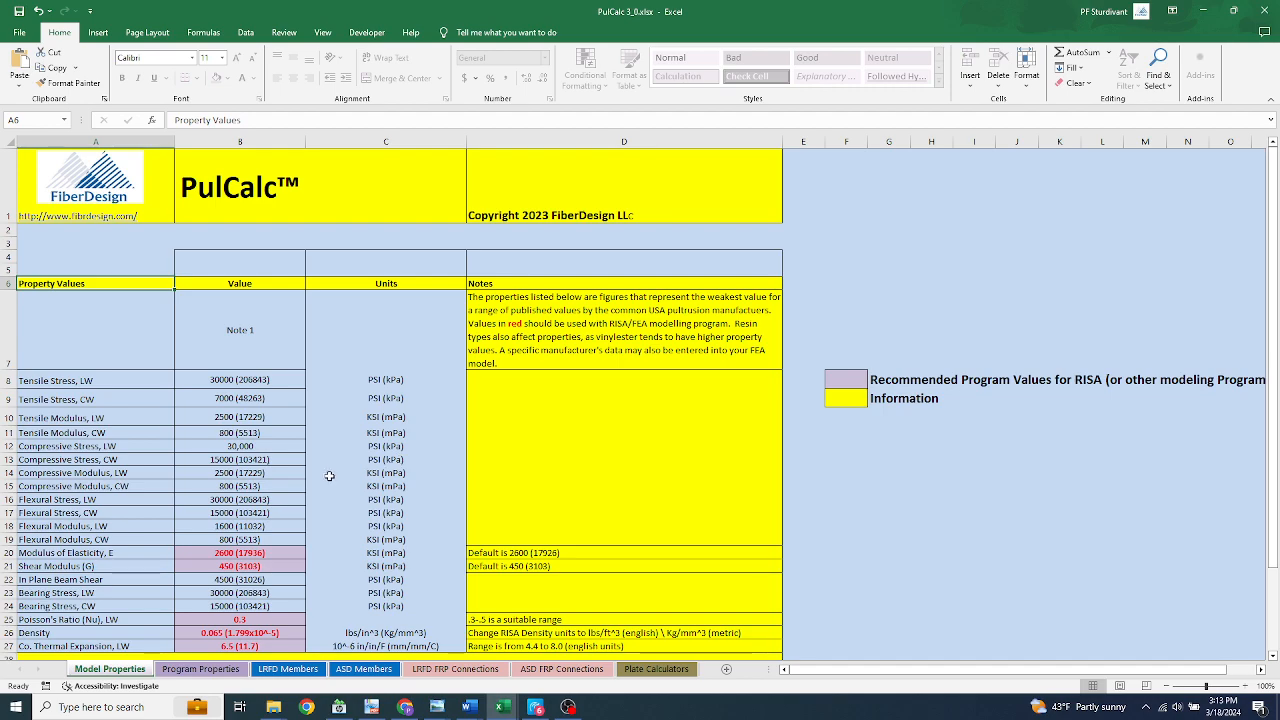
scroll(329, 476, "down", 2)
scroll(329, 476, "up", 2)
scroll(329, 476, "down", 1)
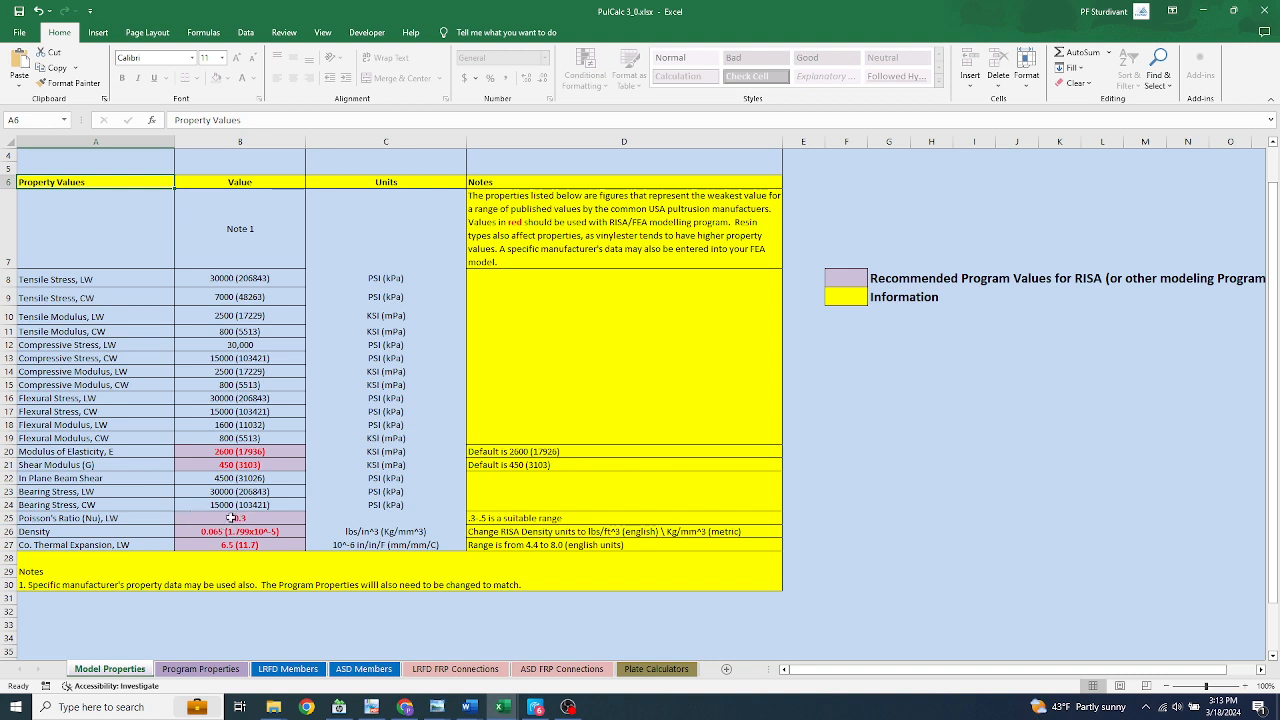
On the Program Properties sheet, examine the coupon property value tables for box, channel, angle and I/W sections
left_click(212, 667)
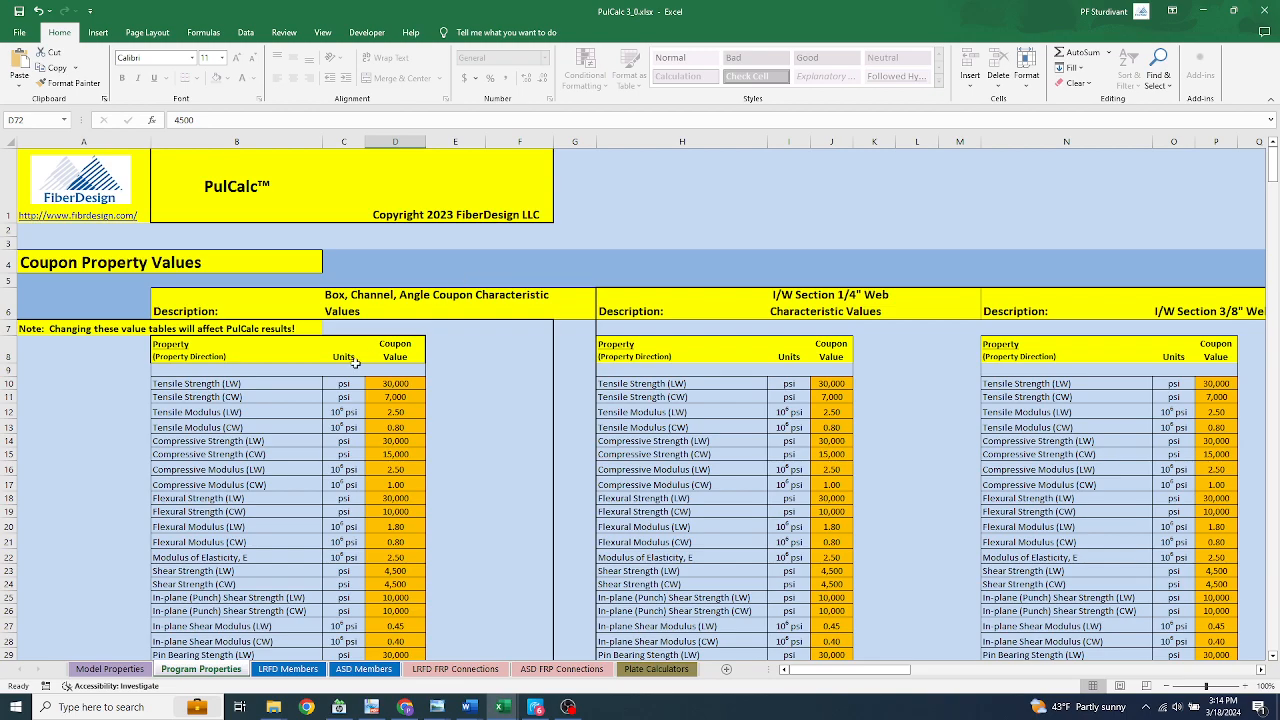
scroll(354, 359, "down", 3)
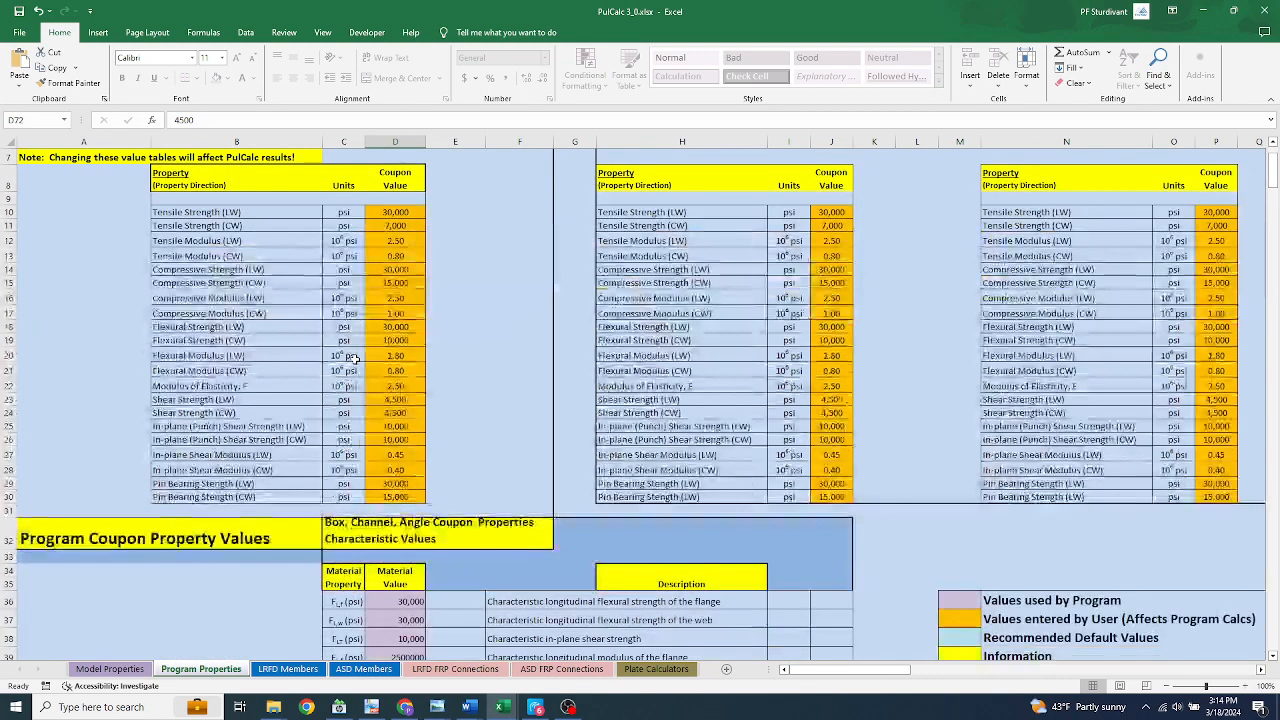
scroll(354, 359, "up", 2)
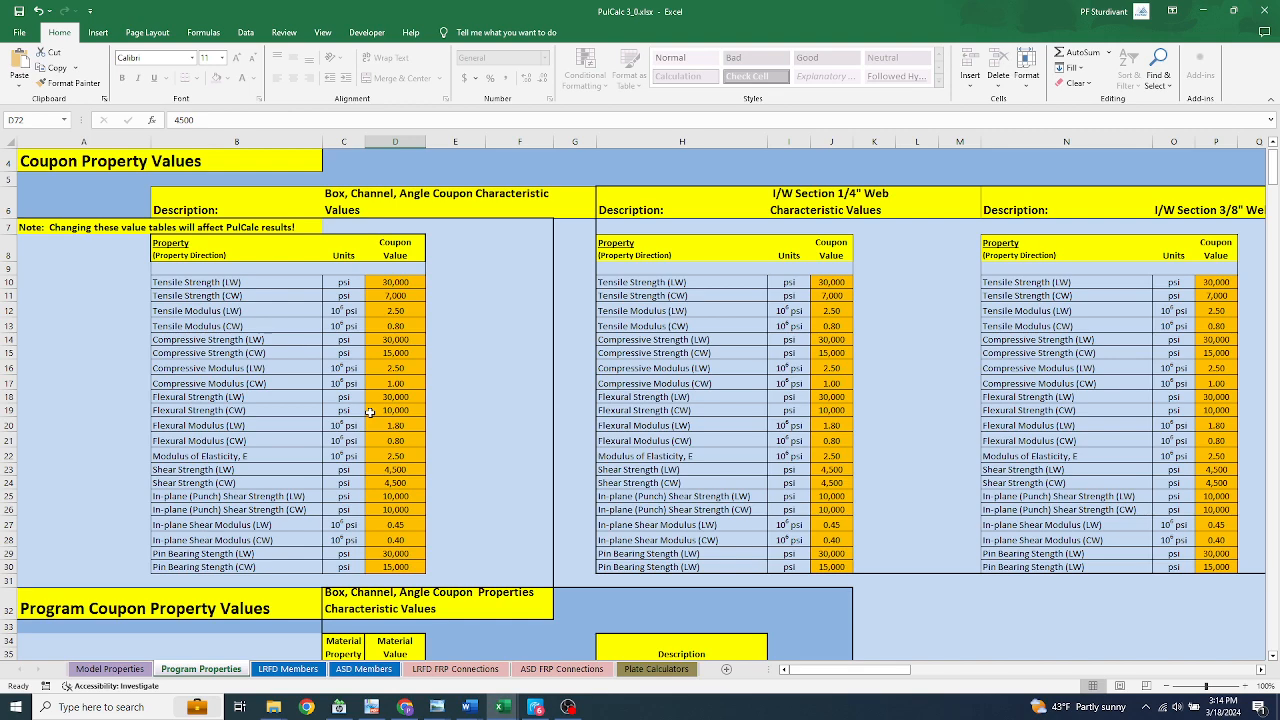
scroll(370, 412, "down", 5)
scroll(370, 400, "up", 3)
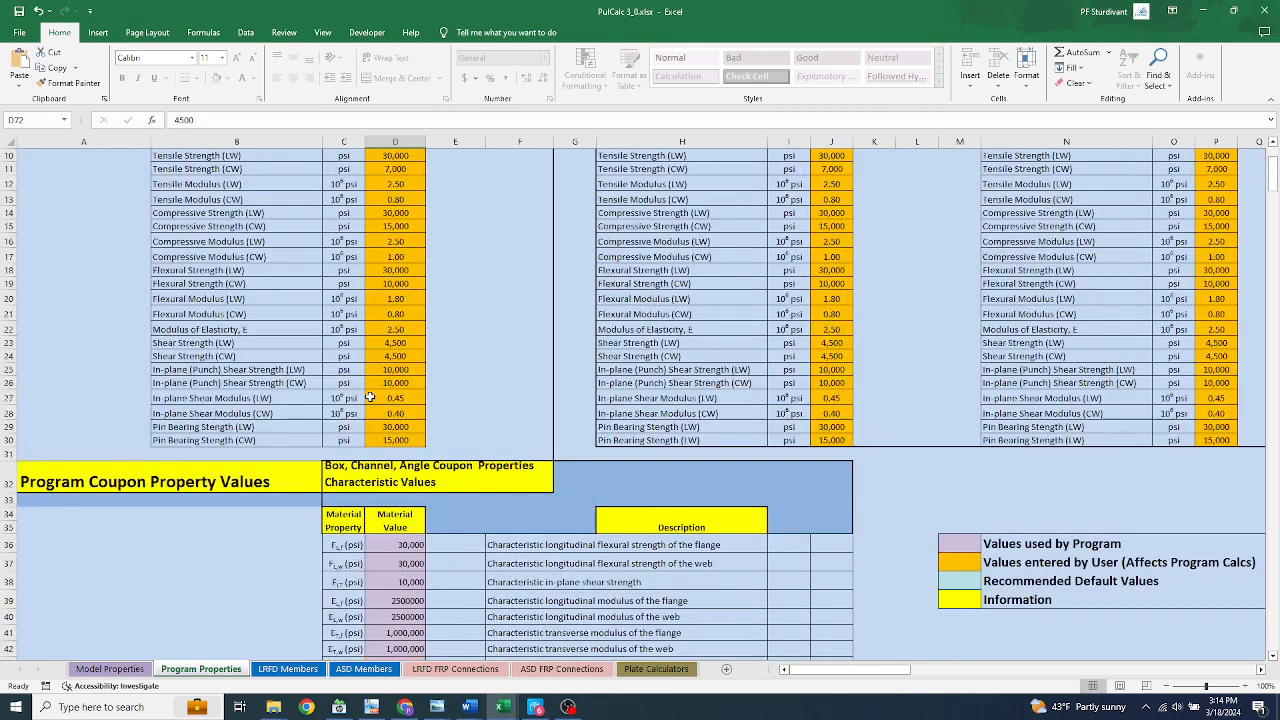
scroll(370, 398, "up", 3)
scroll(370, 398, "down", 3)
scroll(538, 412, "up", 1)
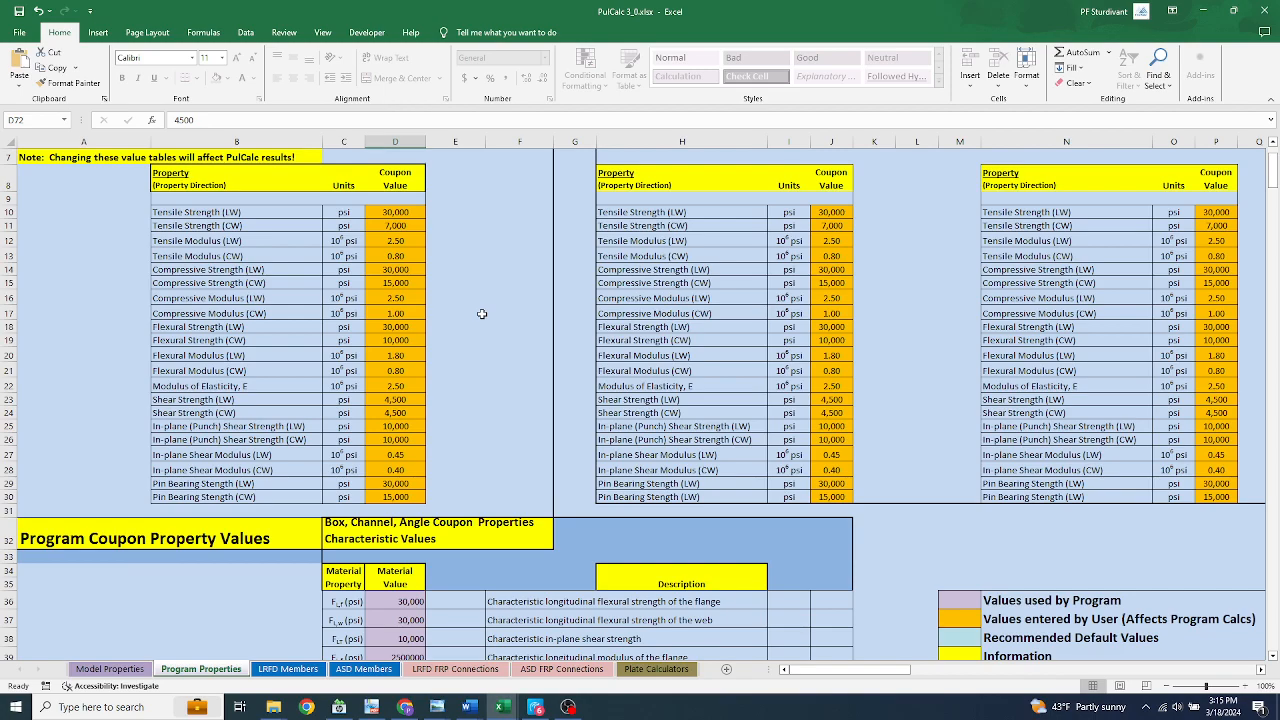
scroll(481, 313, "up", 2)
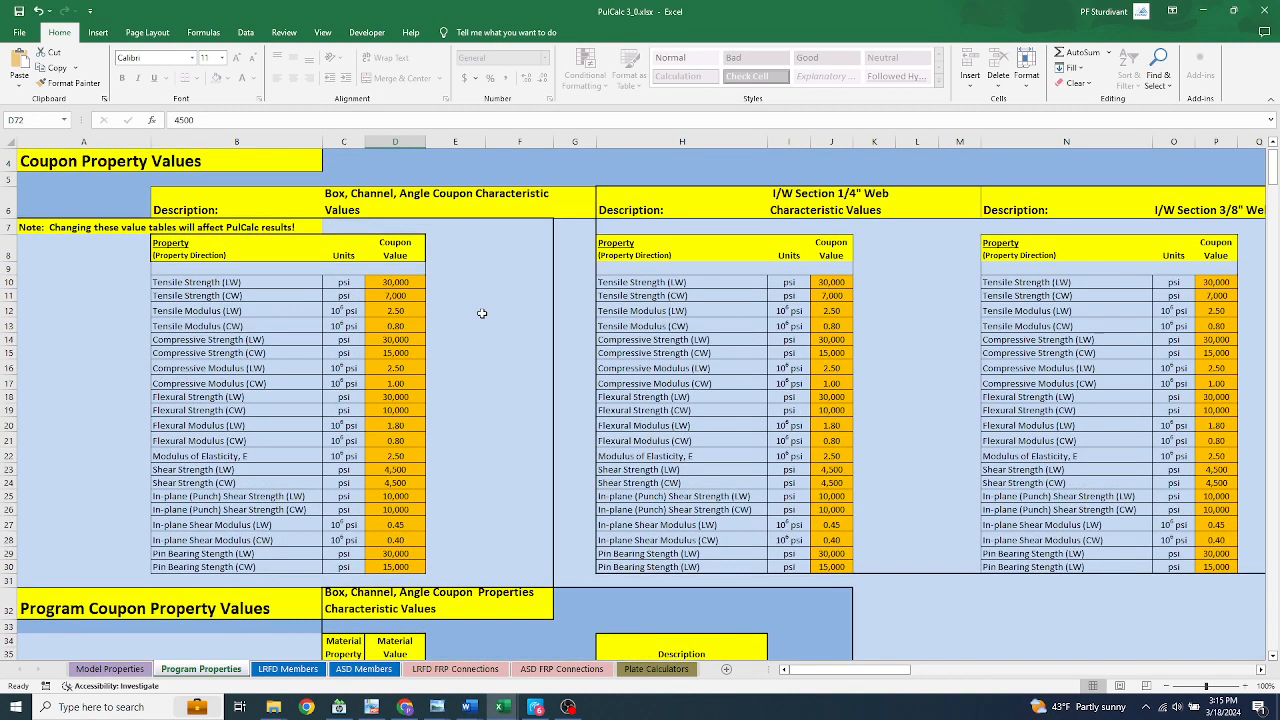
scroll(481, 313, "down", 3)
scroll(481, 313, "up", 1)
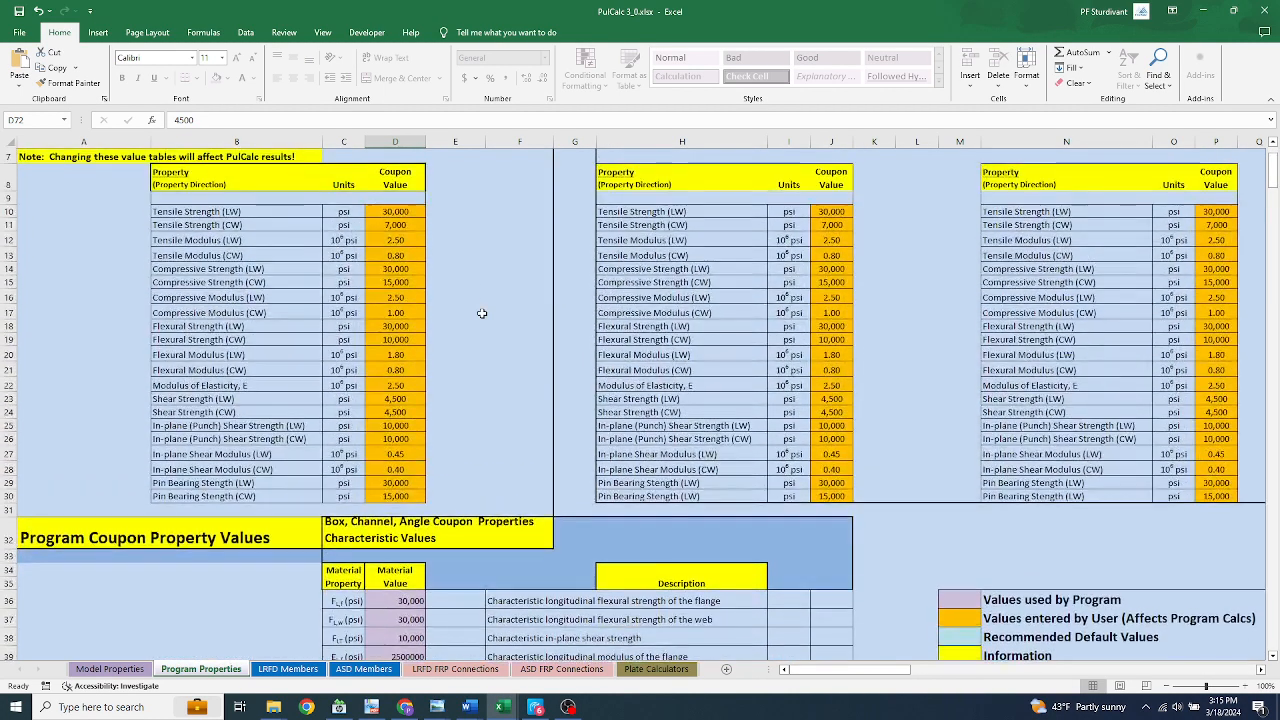
Examine the Flexure Section Properties tables for the box, I shape, W shape and channel profiles
scroll(481, 313, "down", 3)
scroll(481, 313, "down", 15)
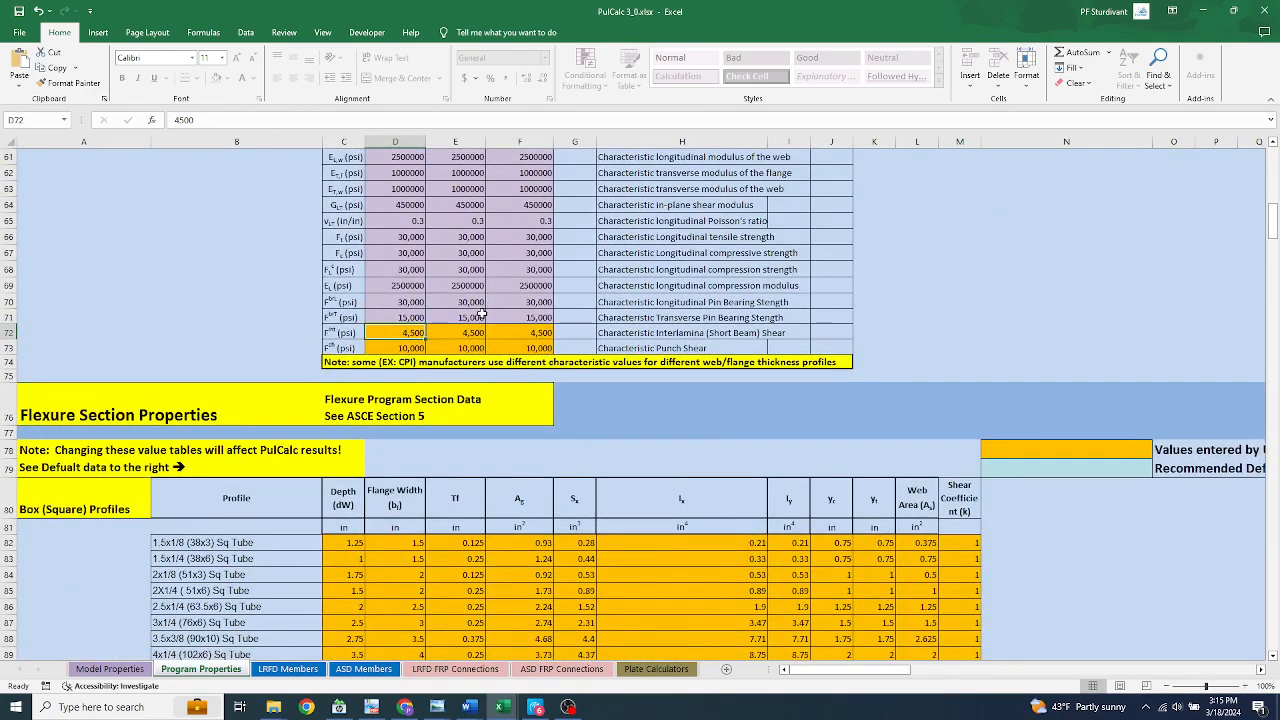
scroll(481, 313, "down", 1)
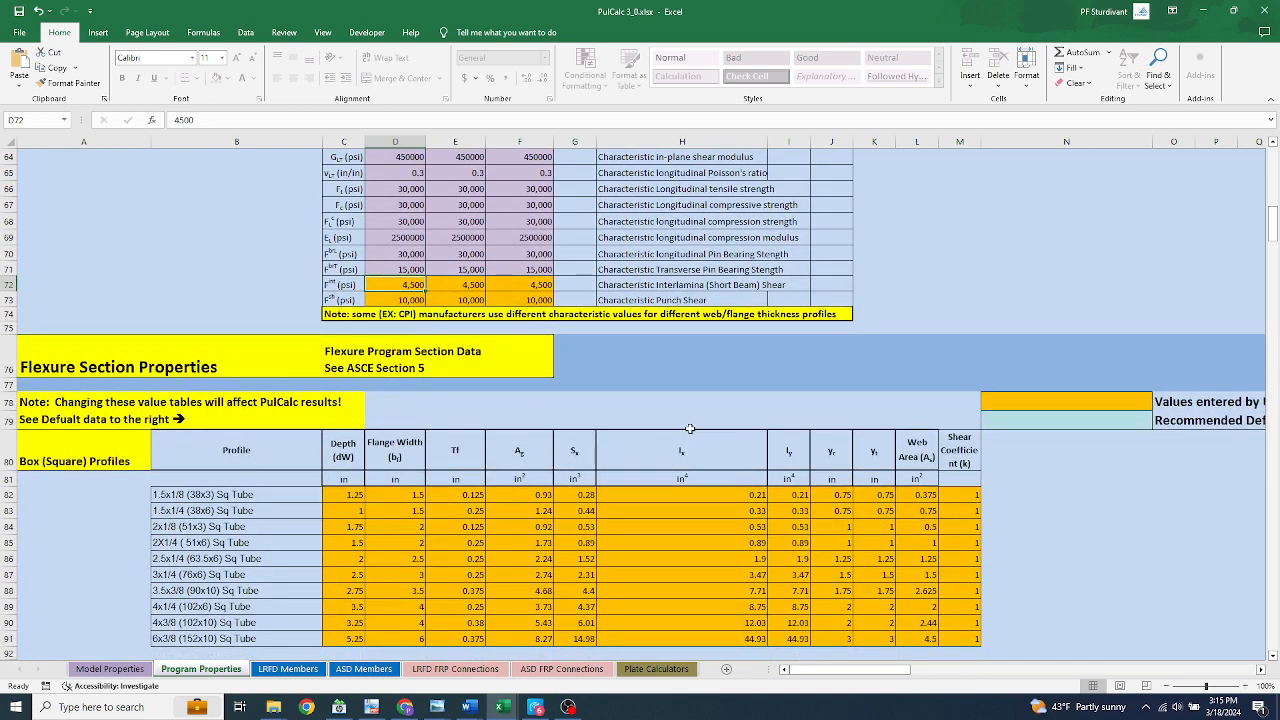
scroll(684, 420, "down", 2)
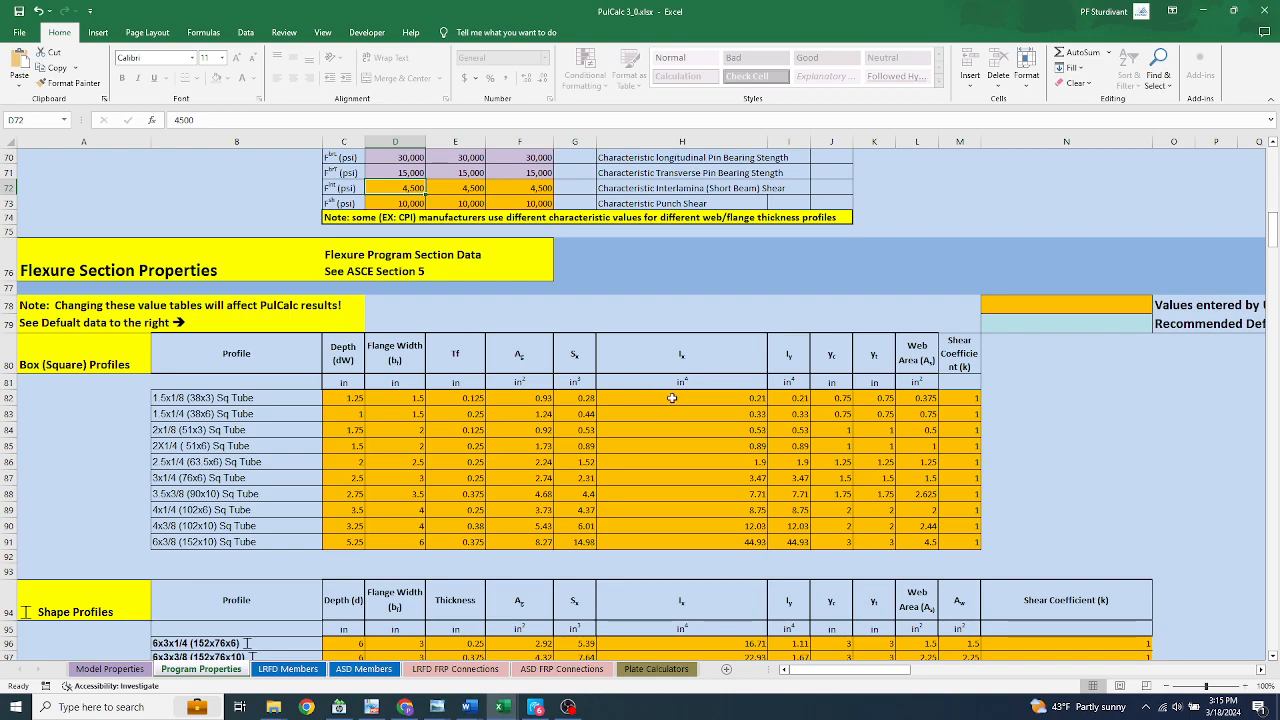
scroll(675, 324, "up", 8)
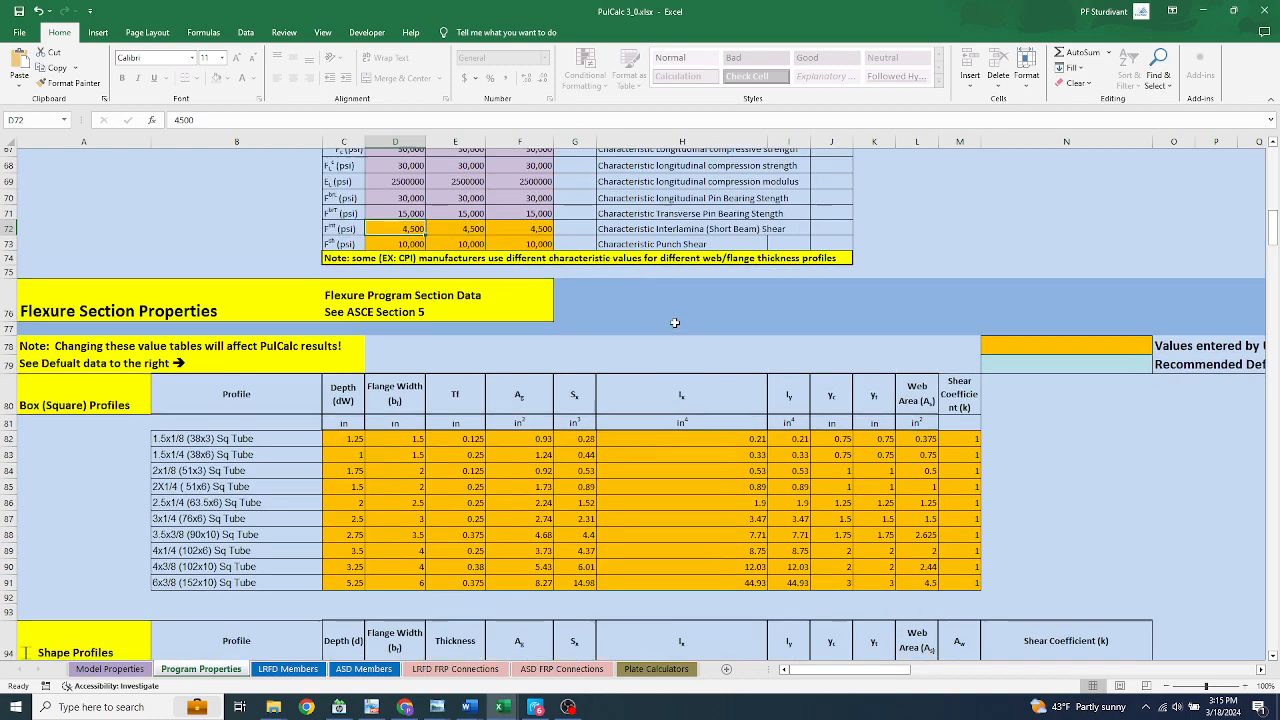
scroll(675, 324, "down", 6)
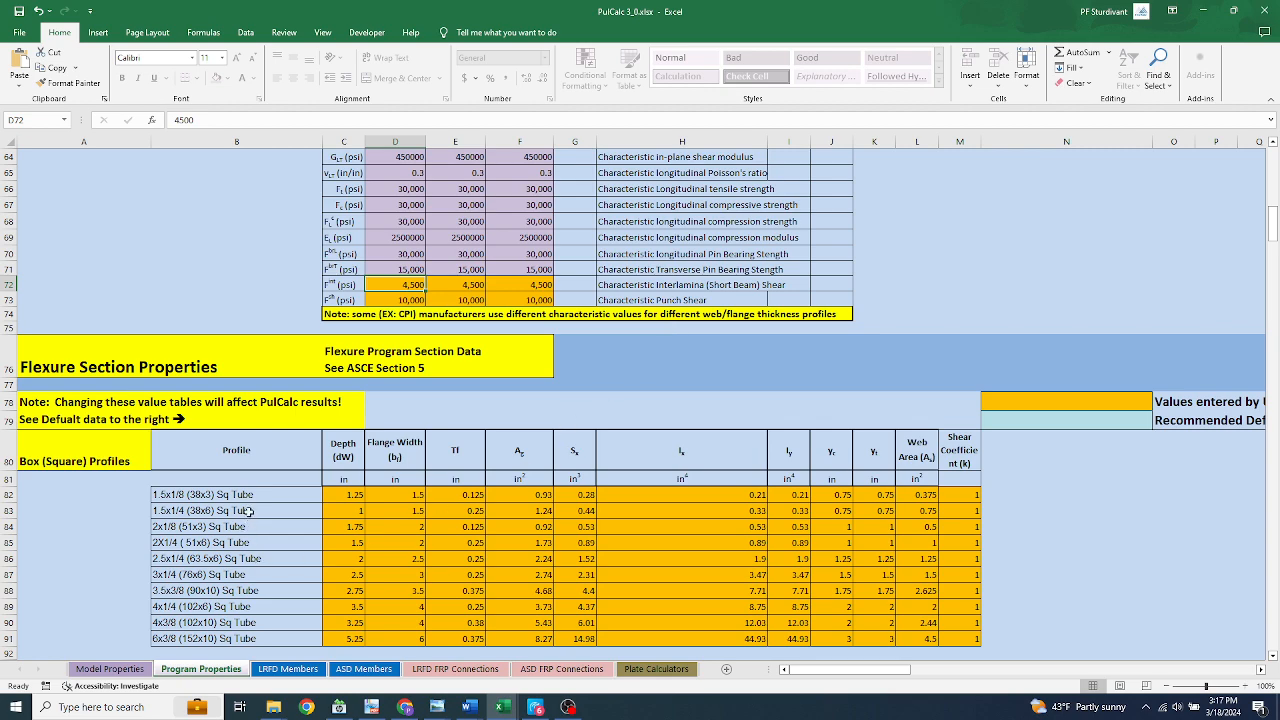
scroll(249, 511, "down", 2)
scroll(249, 511, "down", 7)
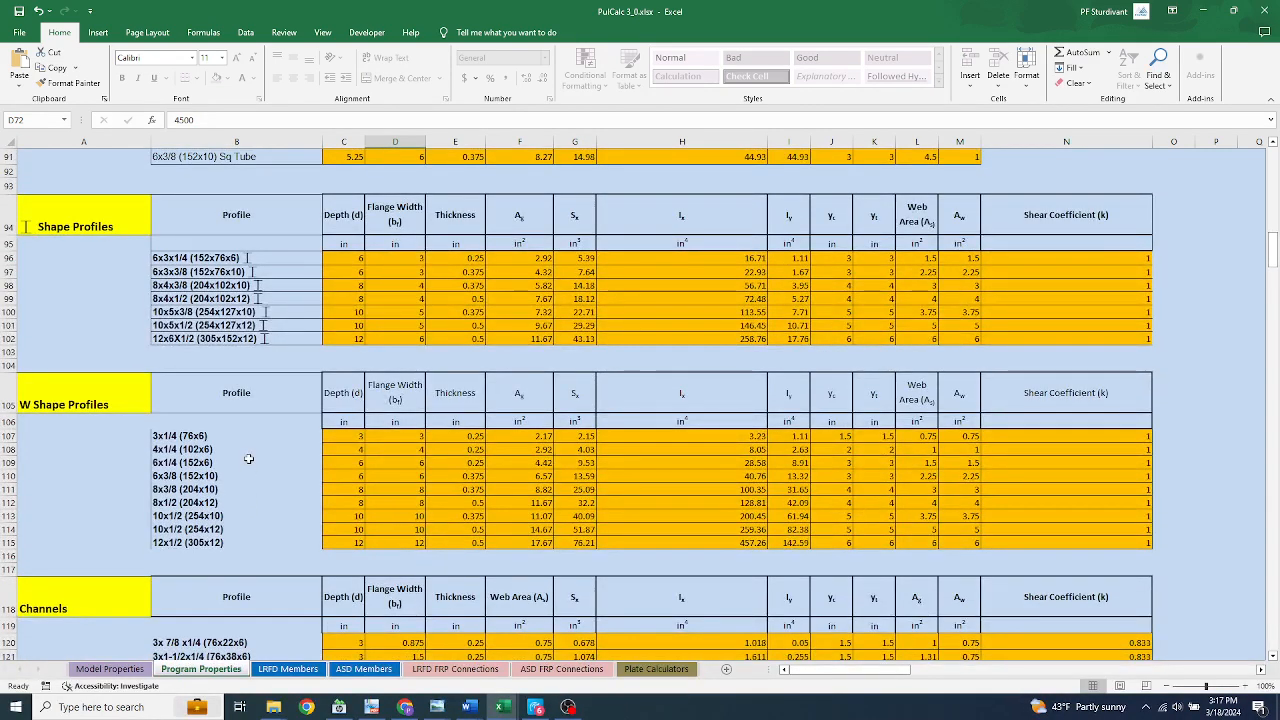
scroll(248, 458, "up", 2)
scroll(248, 458, "up", 4)
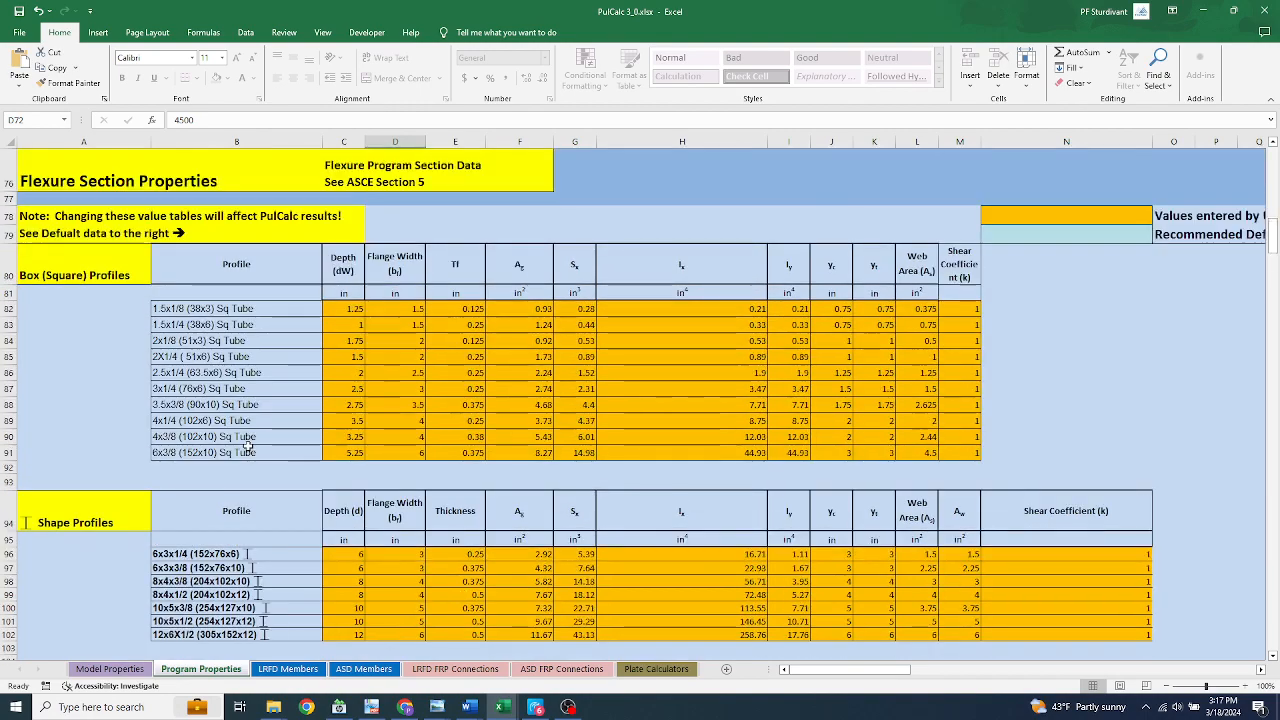
scroll(248, 455, "down", 5)
scroll(248, 450, "up", 4)
scroll(248, 450, "down", 10)
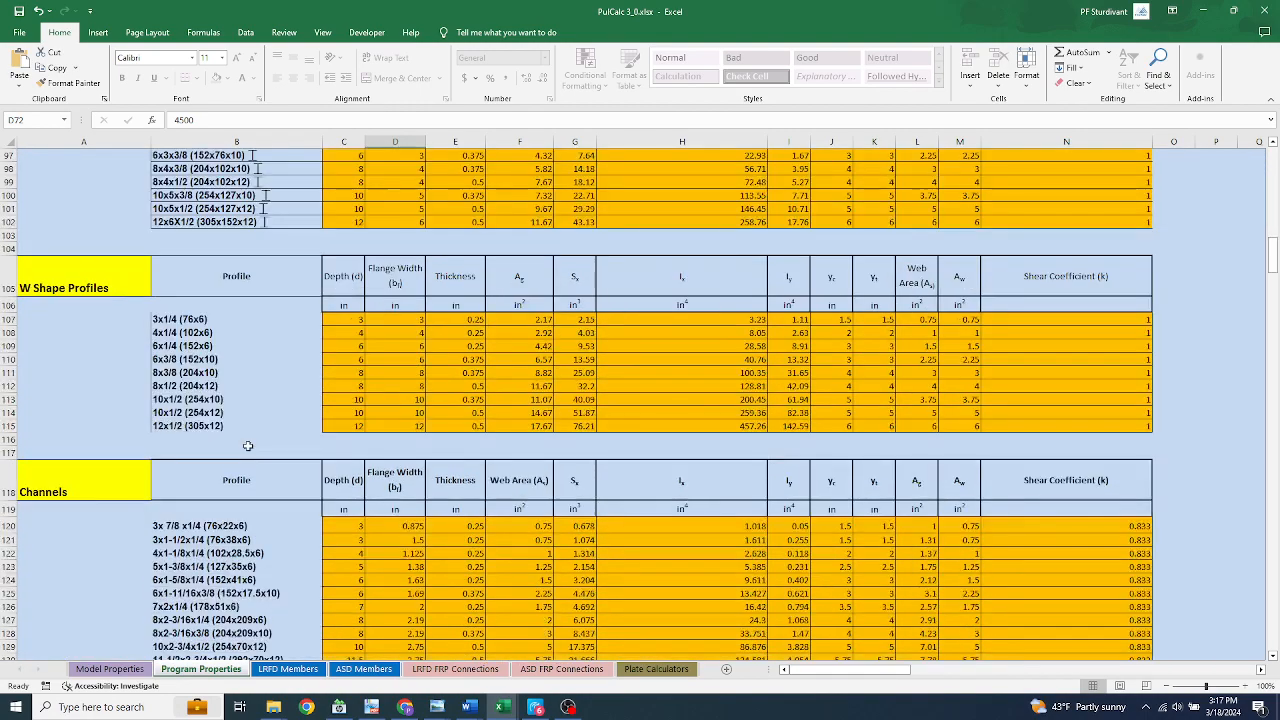
scroll(248, 445, "up", 4)
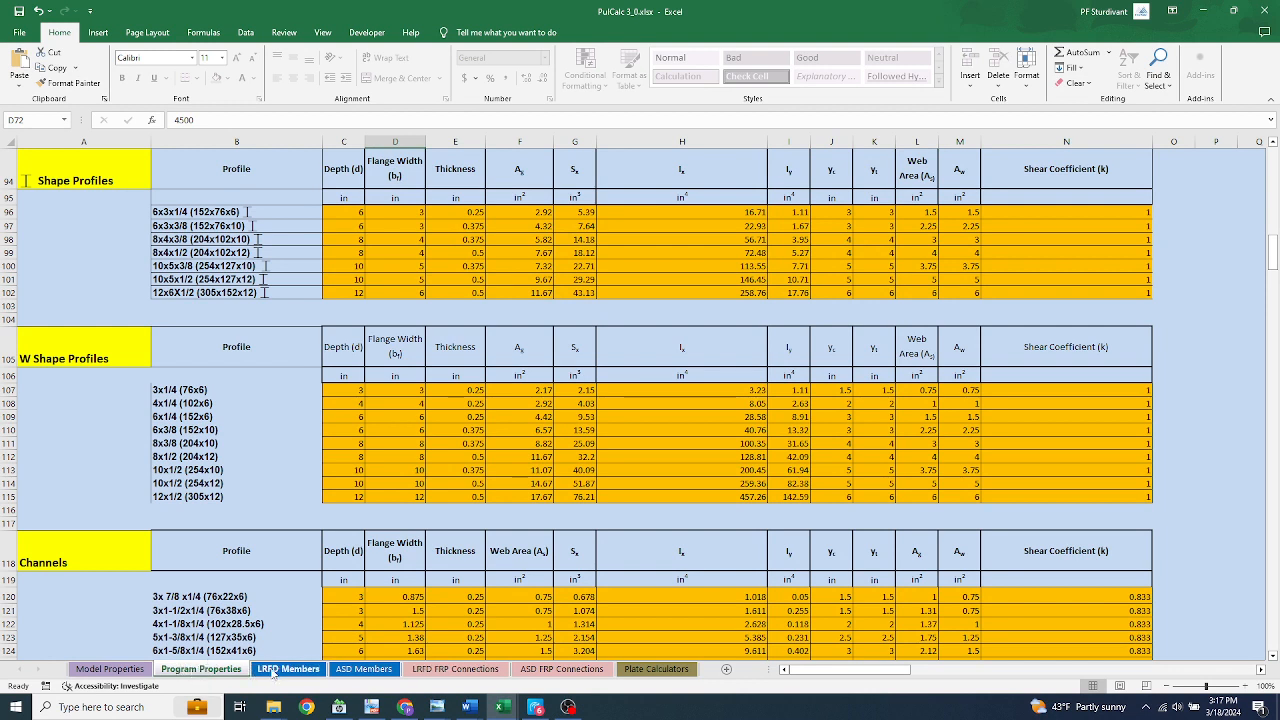
scroll(541, 494, "up", 7)
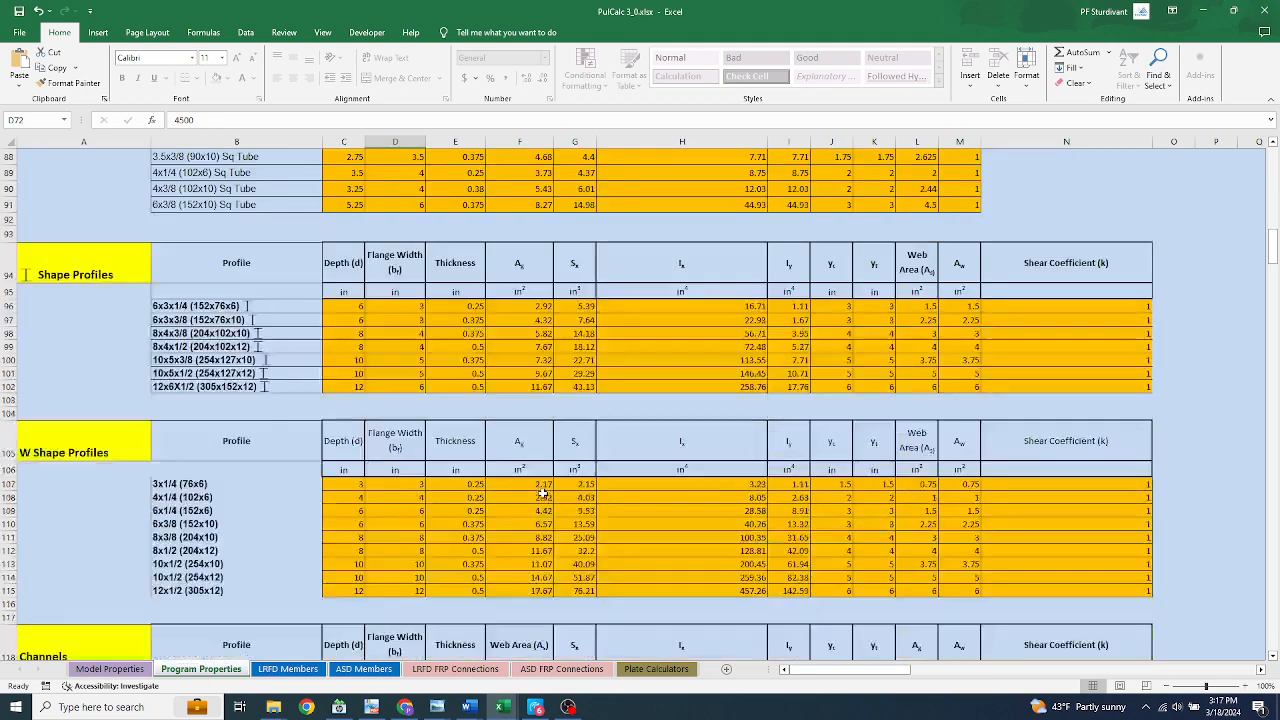
Compare the I/W Section Coupon Properties values used by the program with the recommended default values table in the same rows
scroll(541, 494, "up", 1)
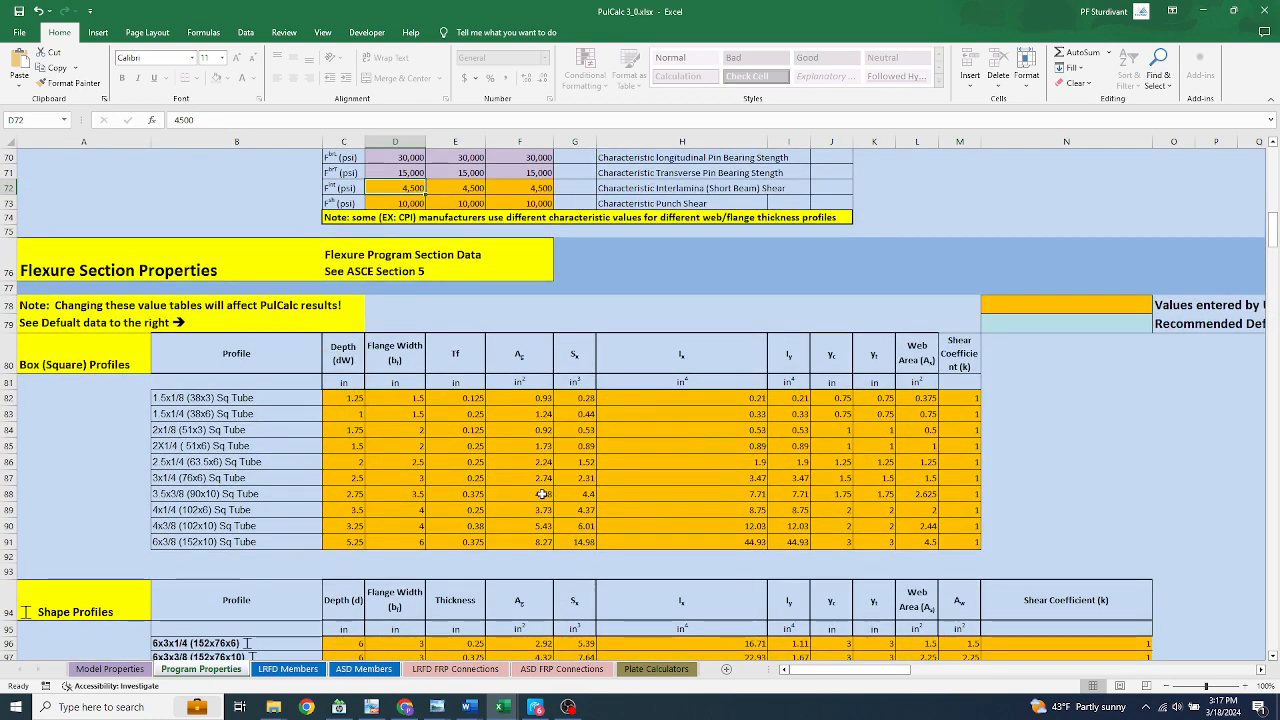
scroll(541, 494, "up", 6)
scroll(541, 494, "up", 1)
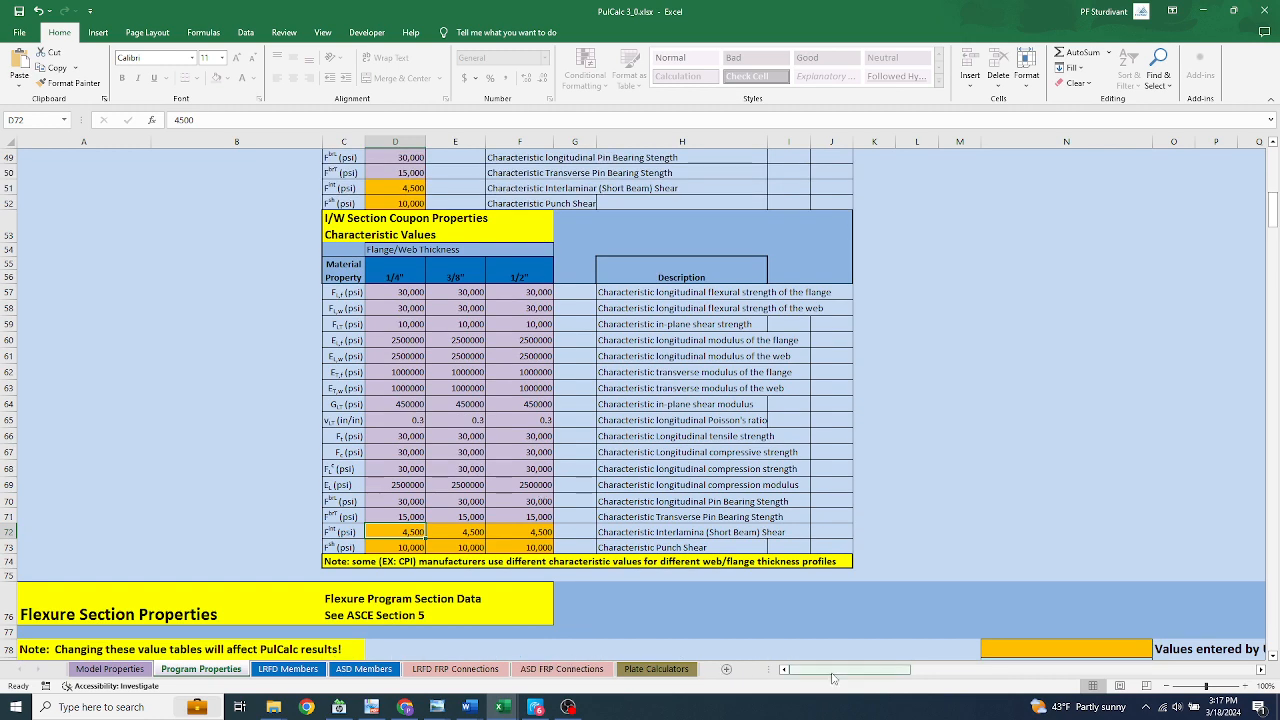
left_click_drag(833, 679, 866, 673)
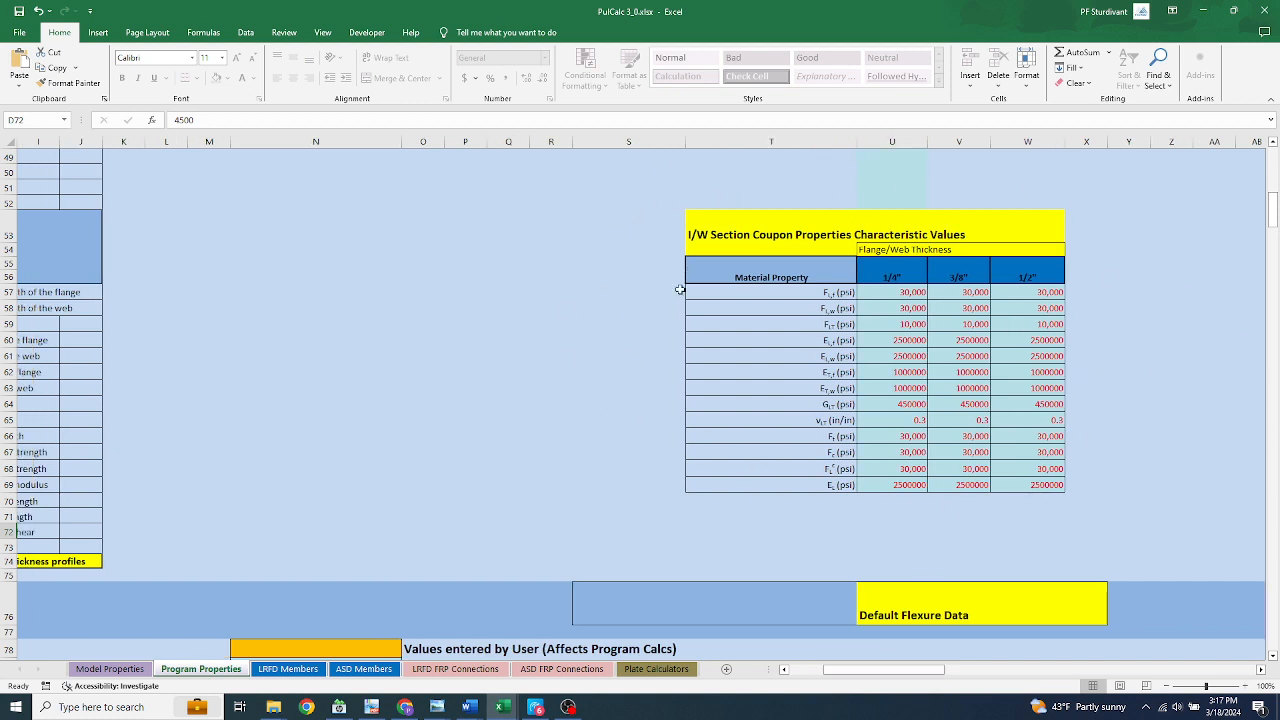
left_click_drag(832, 673, 790, 672)
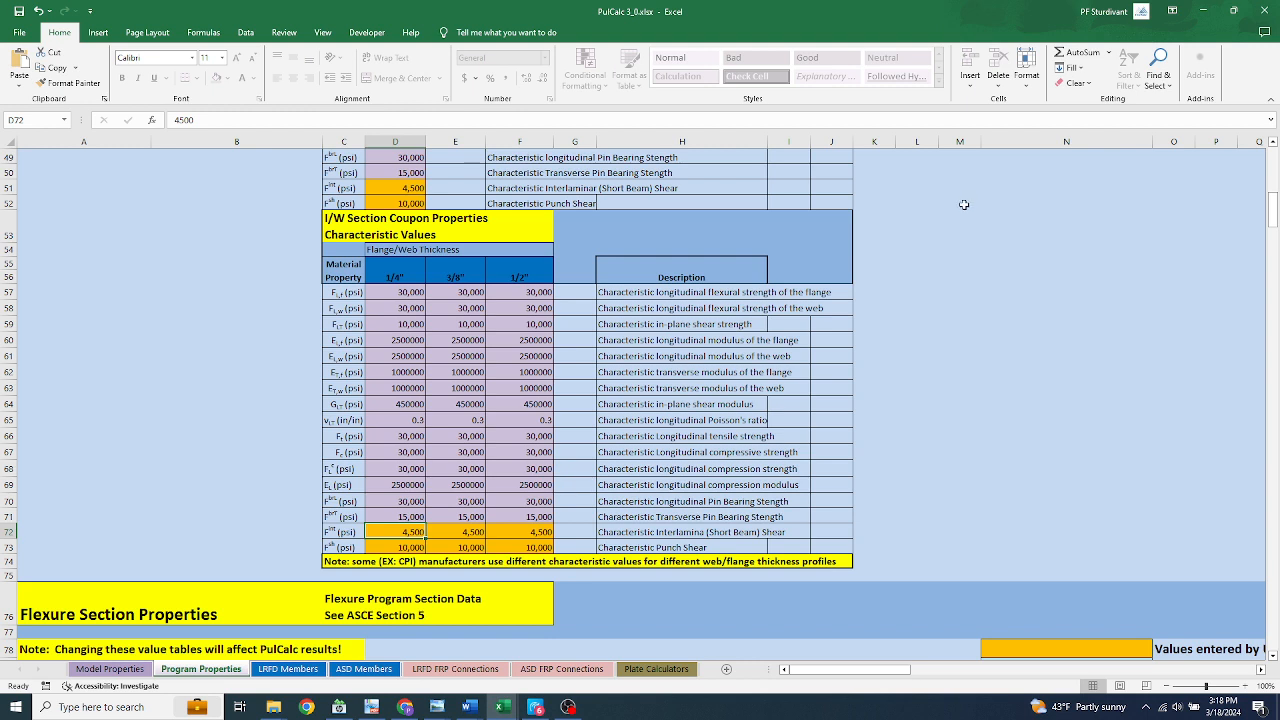
scroll(963, 204, "up", 2)
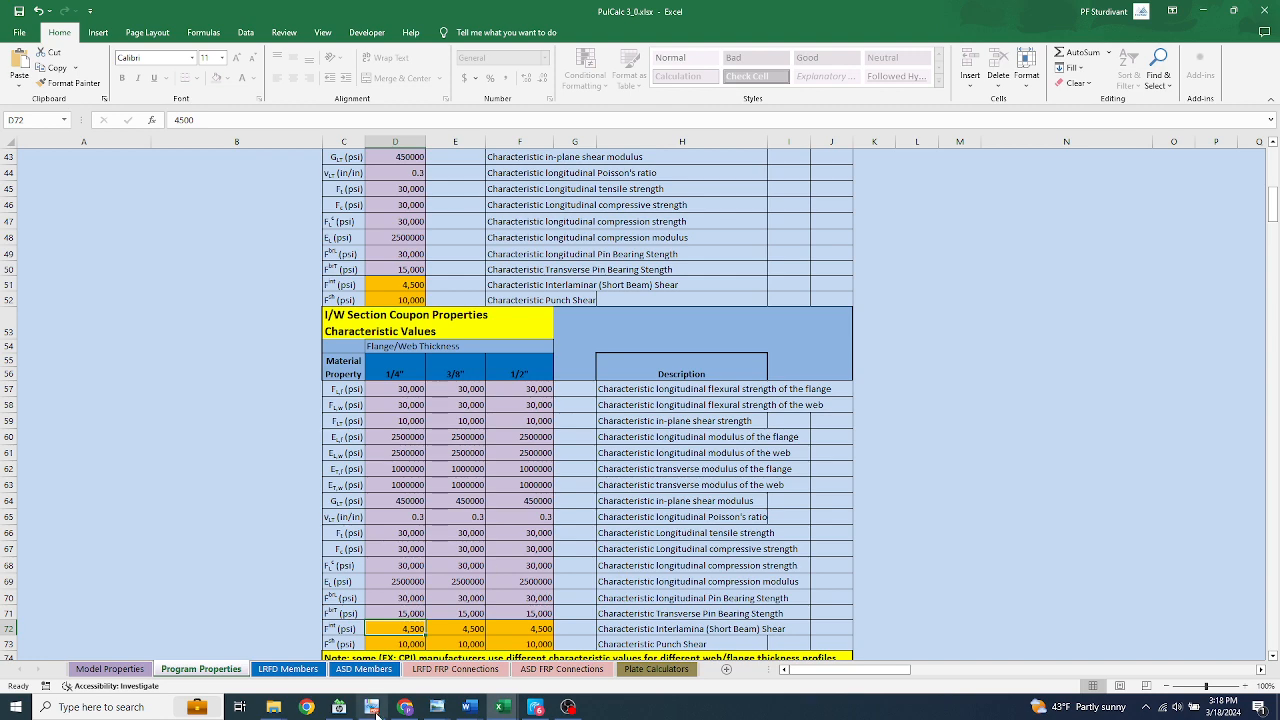
On the LRFD FRP Connections sheet, review the Bolted Connections design information and pin bearing strength sections
left_click(456, 669)
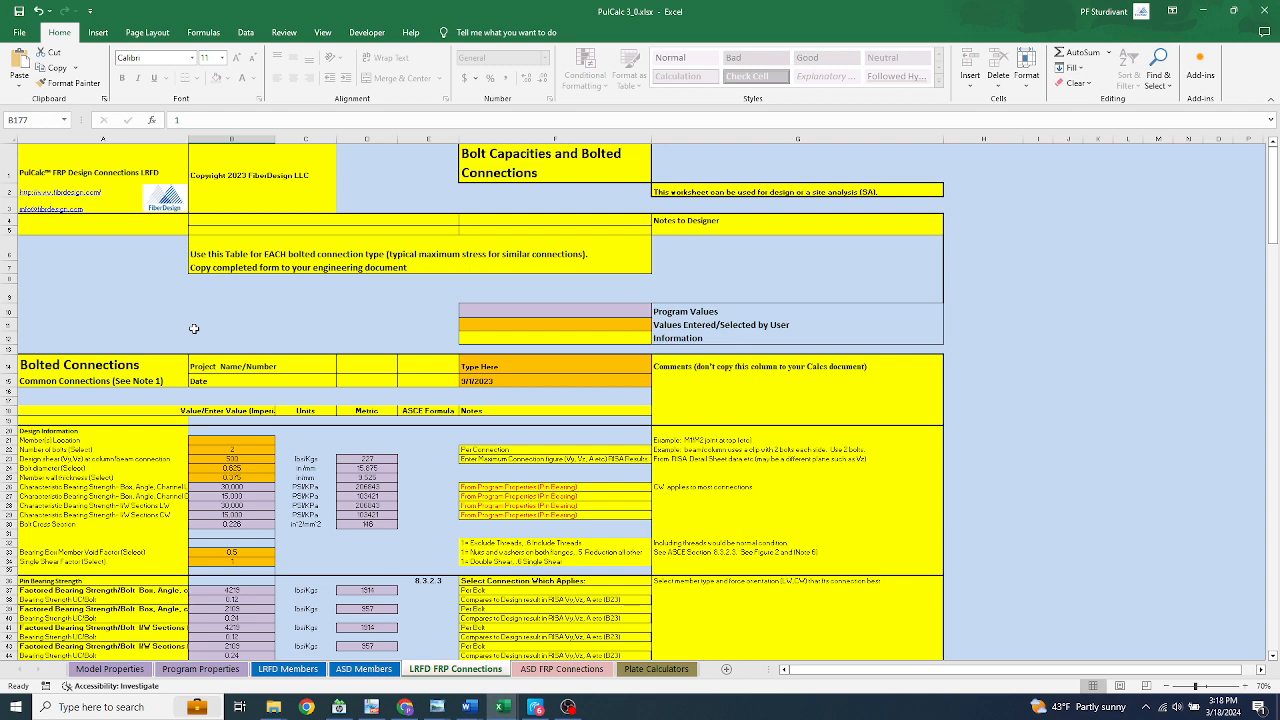
scroll(194, 328, "down", 2)
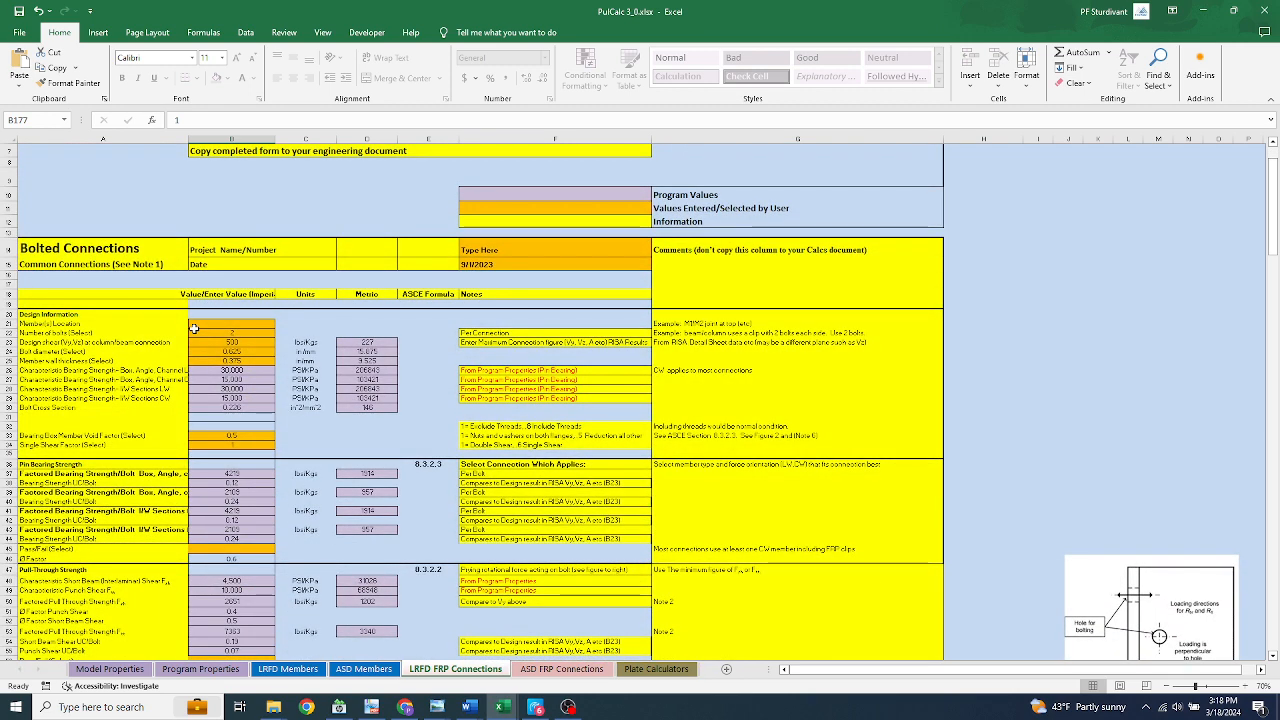
scroll(194, 328, "down", 2)
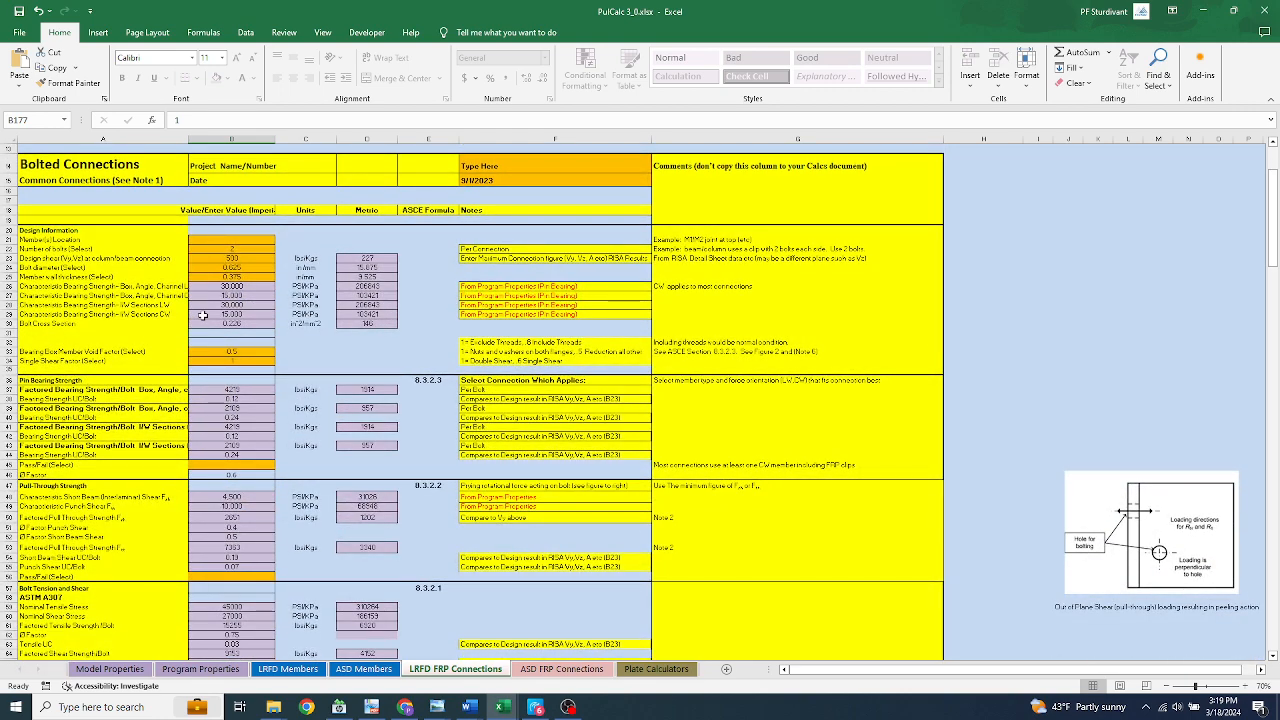
scroll(219, 338, "up", 1)
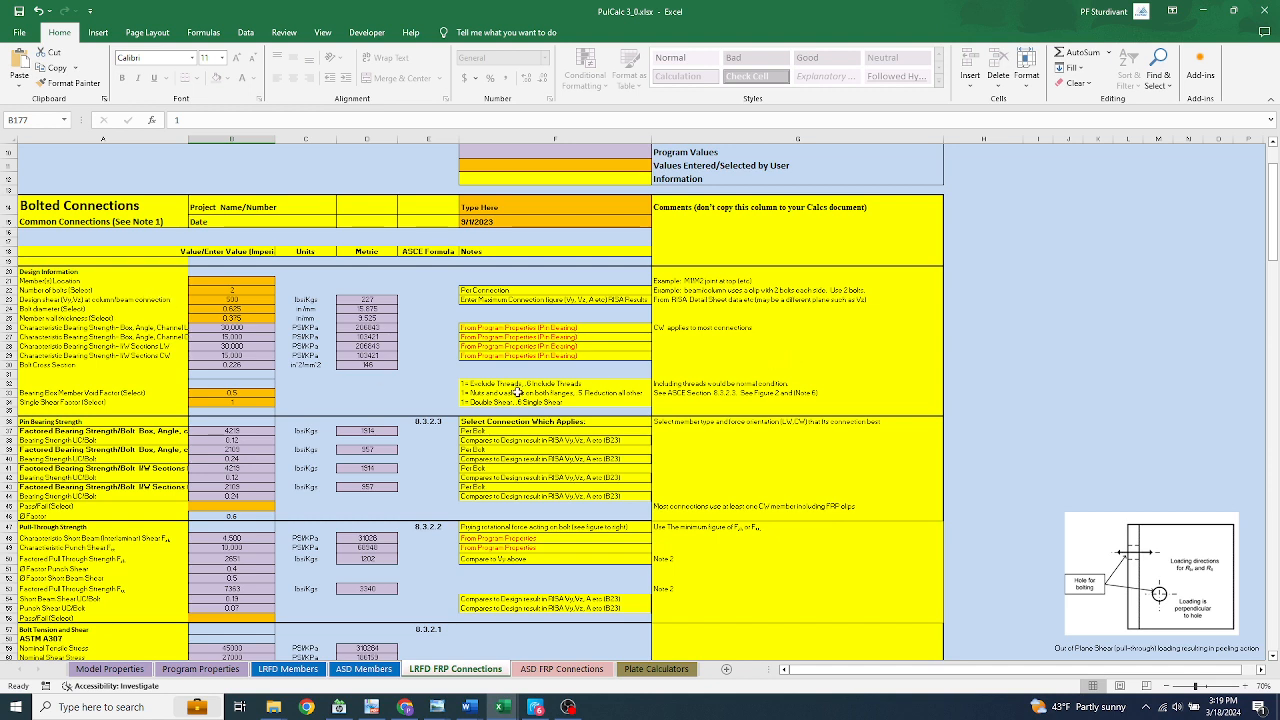
scroll(124, 437, "down", 2)
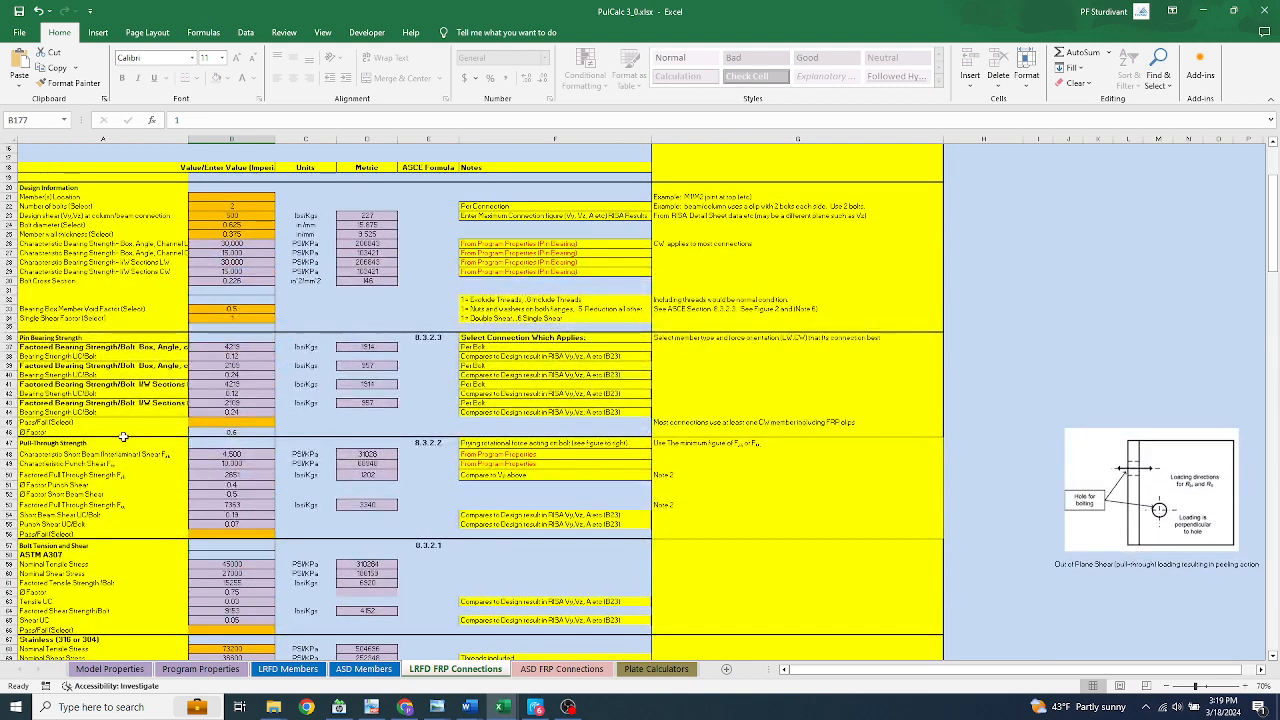
Review the pull-through strength and the bolt tension and shear checks, continuing to the bolt selection row, notes and connection figures
scroll(124, 437, "down", 2)
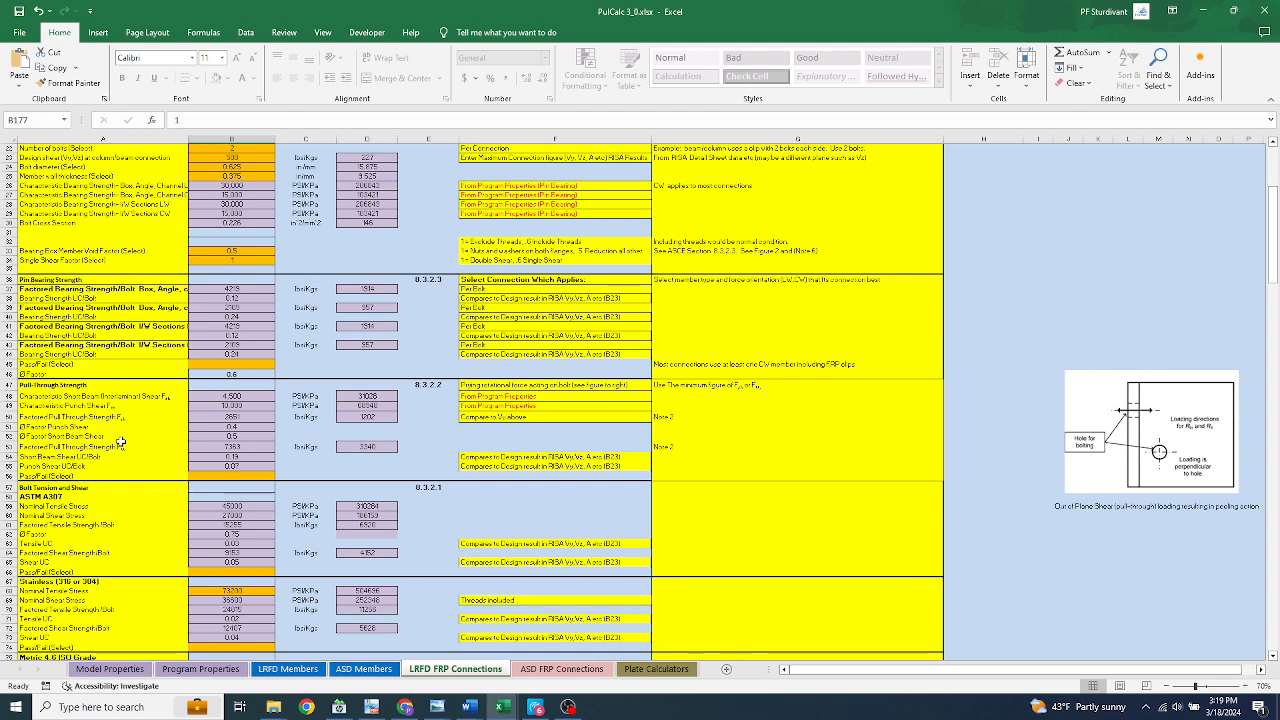
scroll(120, 441, "down", 2)
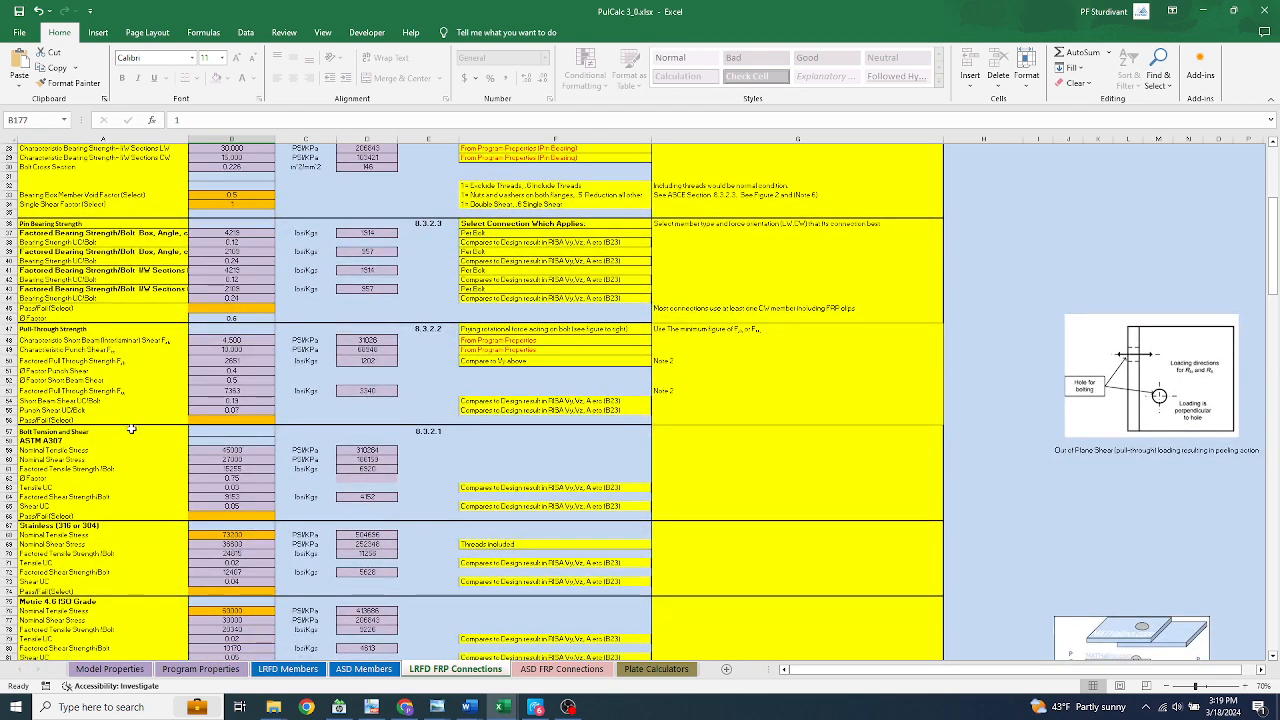
scroll(131, 428, "down", 1)
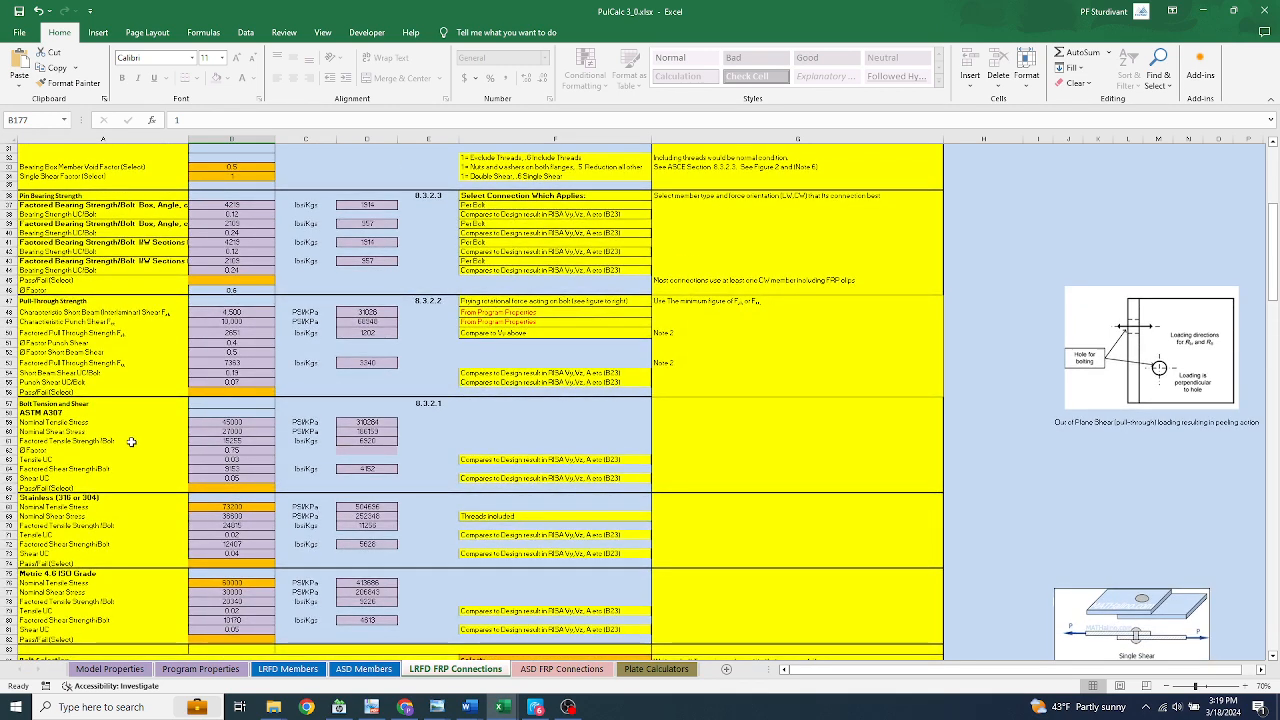
scroll(141, 440, "down", 1)
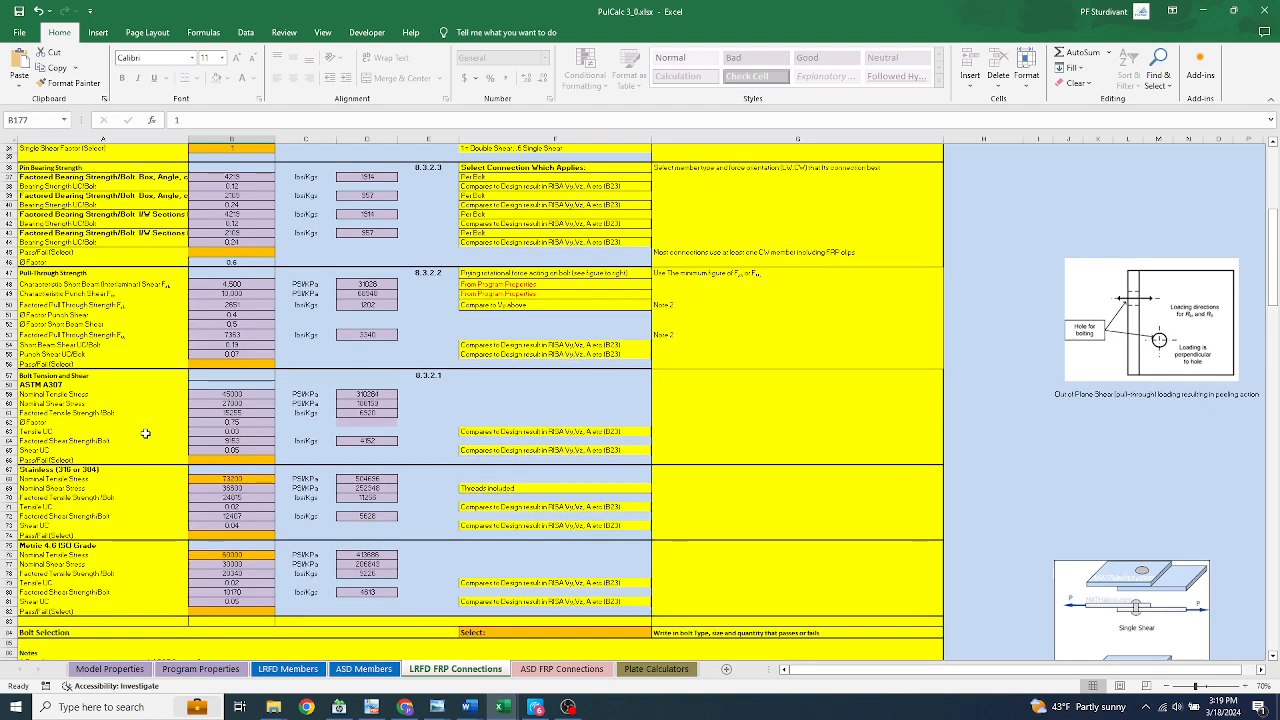
scroll(145, 433, "up", 1)
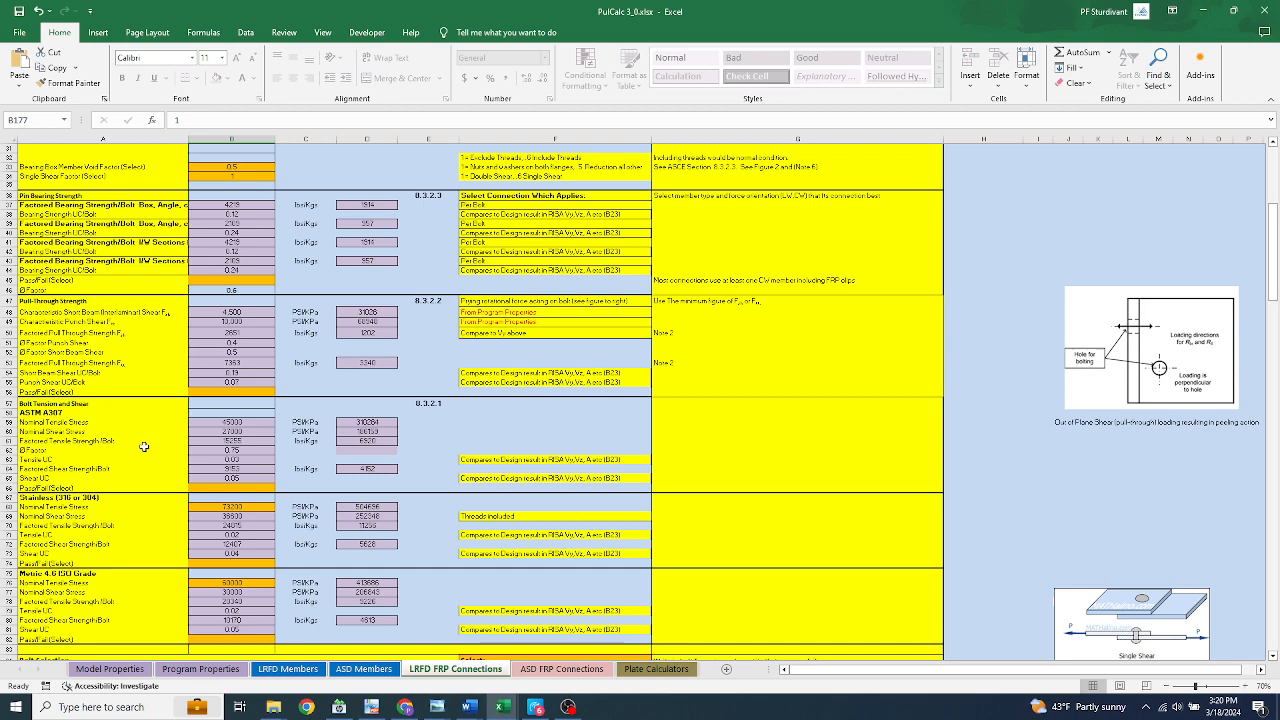
scroll(144, 447, "down", 10)
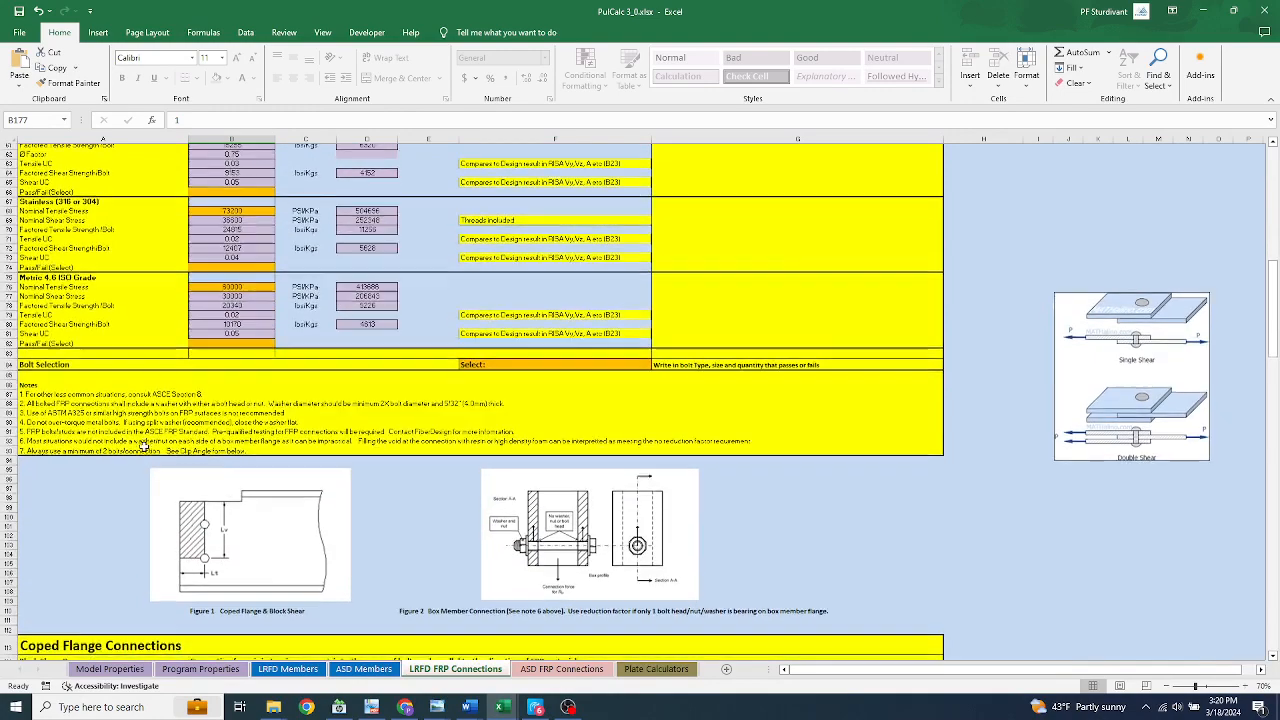
Review the two Coped Flange Connections block shear tables, for concentric tension and for bolt groups under eccentric in-plane loading
scroll(144, 447, "down", 9)
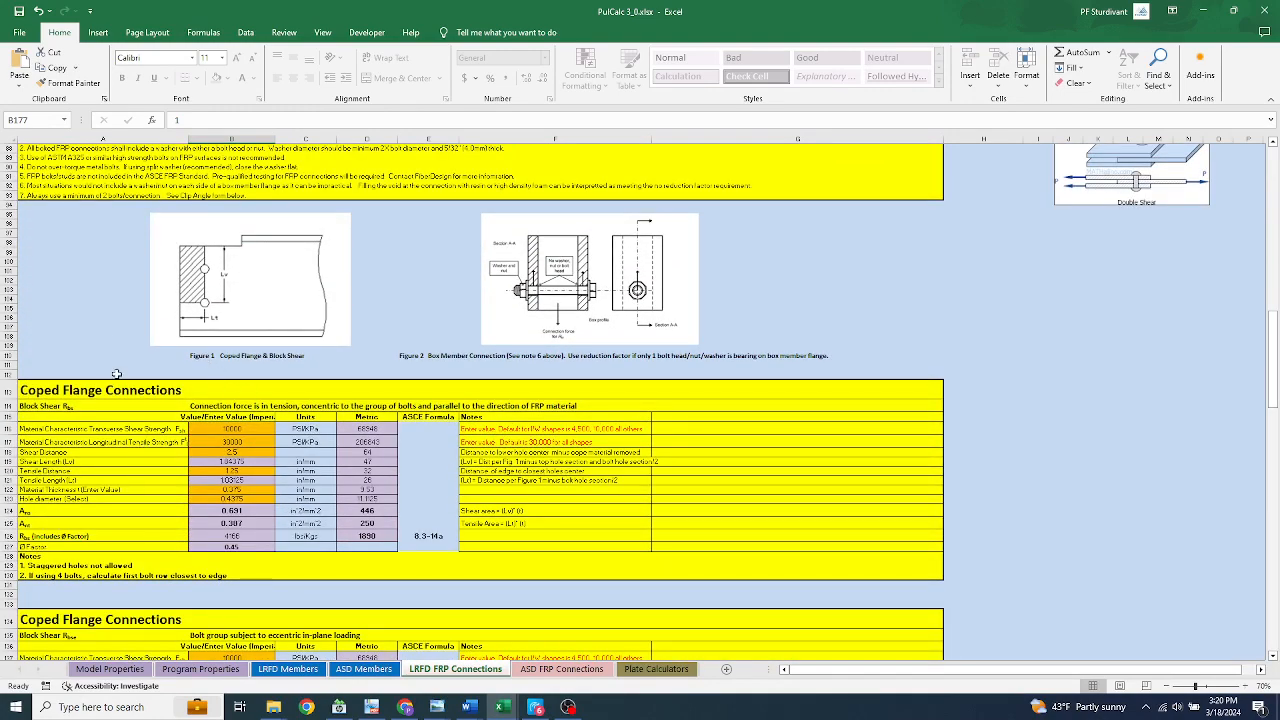
scroll(117, 374, "down", 3)
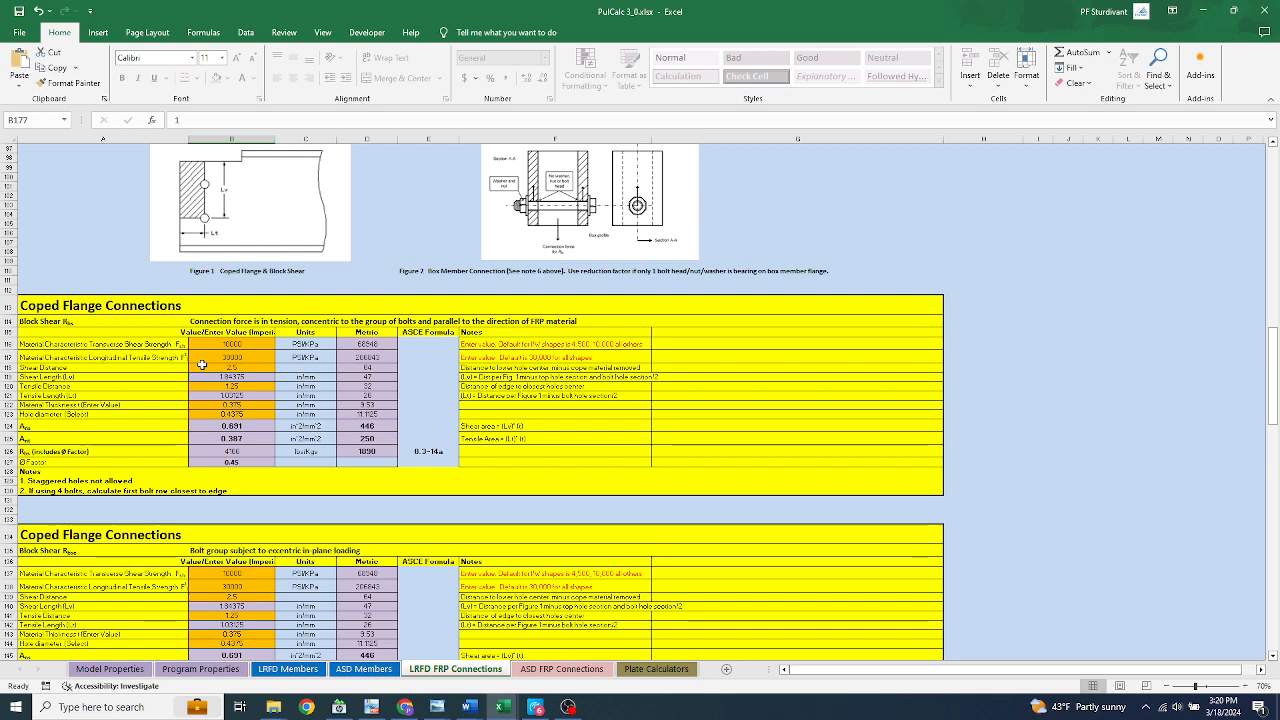
scroll(202, 365, "down", 14)
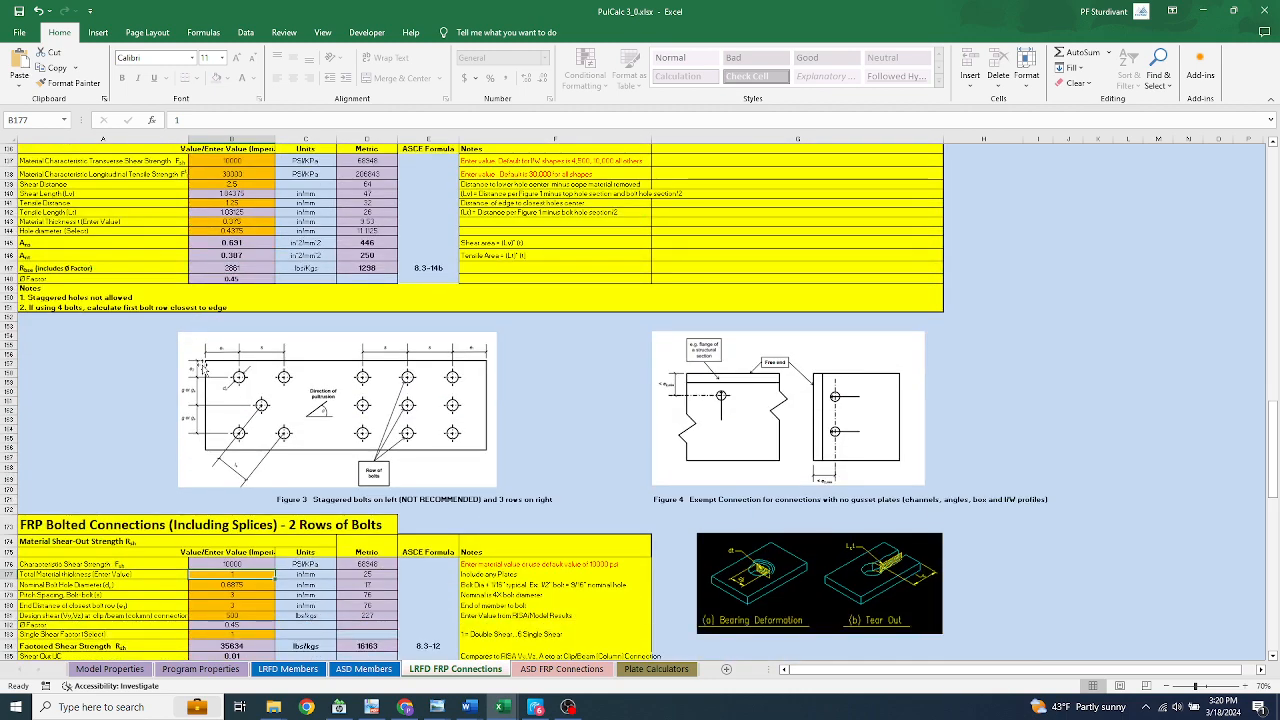
scroll(202, 369, "up", 6)
scroll(202, 367, "up", 1)
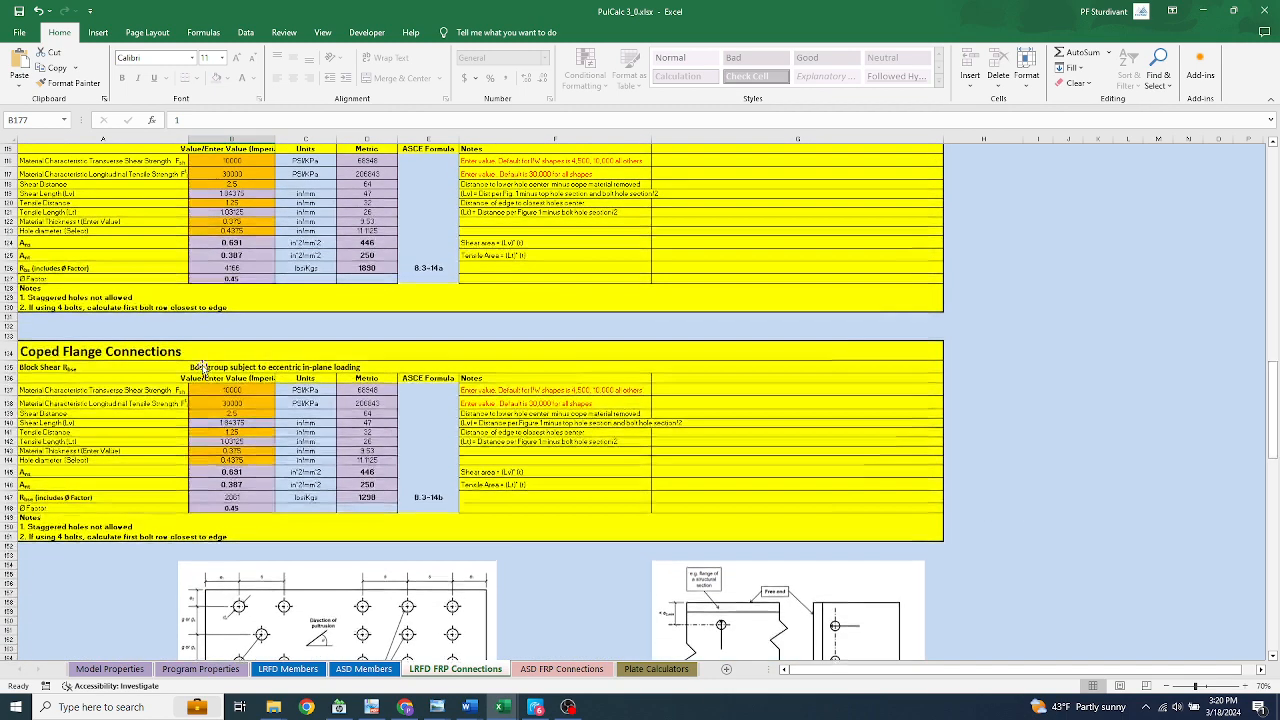
scroll(202, 365, "down", 3)
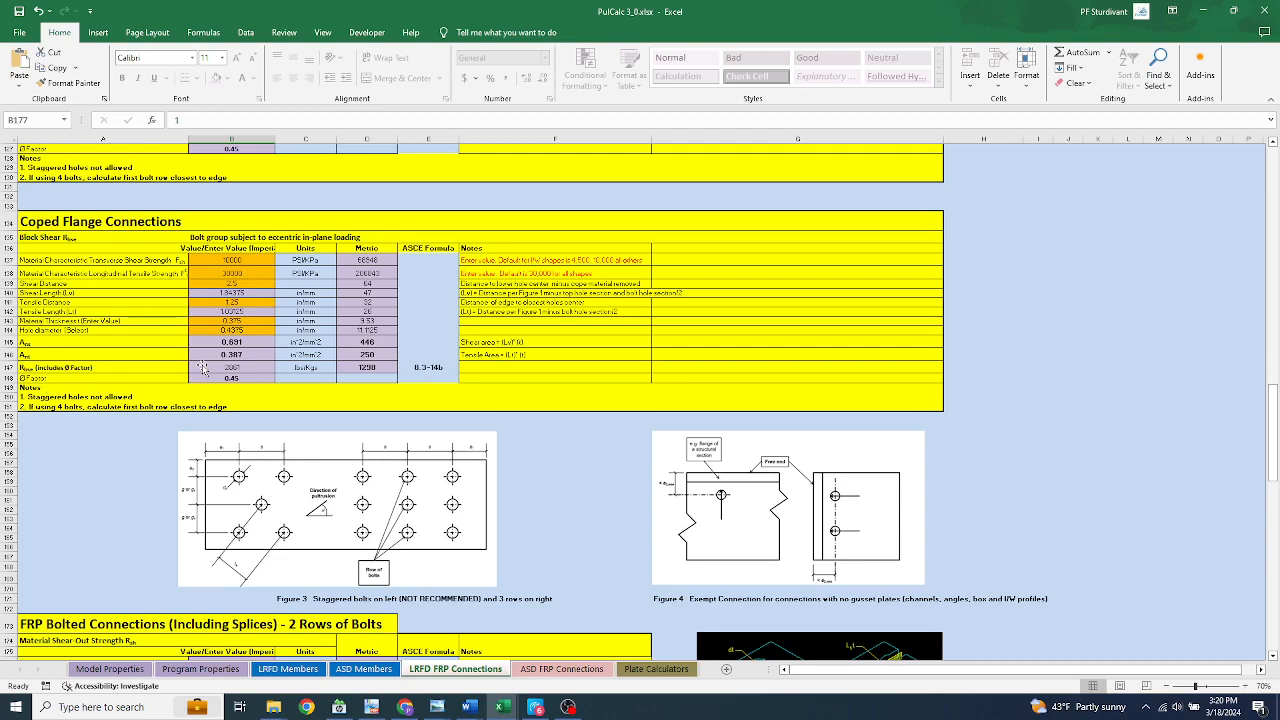
Examine the staggered bolt and exempt connection figures and the material shear-out strength tables for 2 and 3 rows of bolts
scroll(202, 367, "down", 5)
scroll(202, 369, "down", 5)
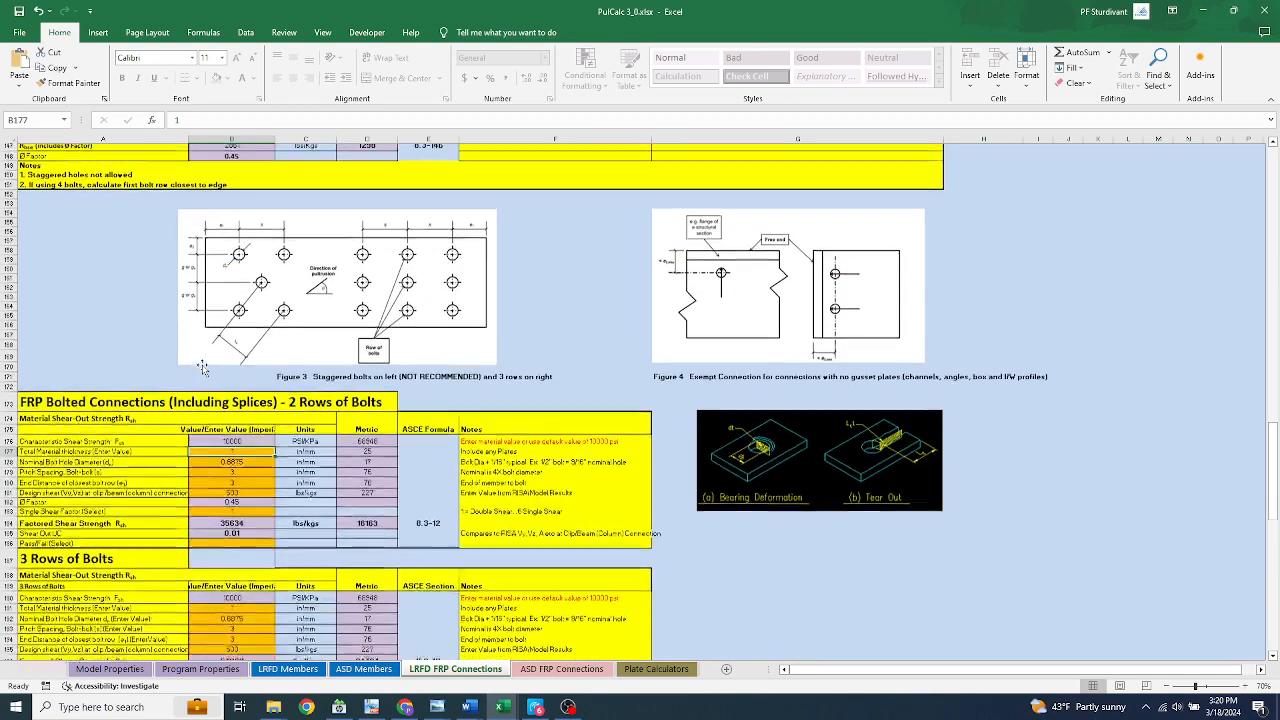
scroll(305, 378, "down", 1)
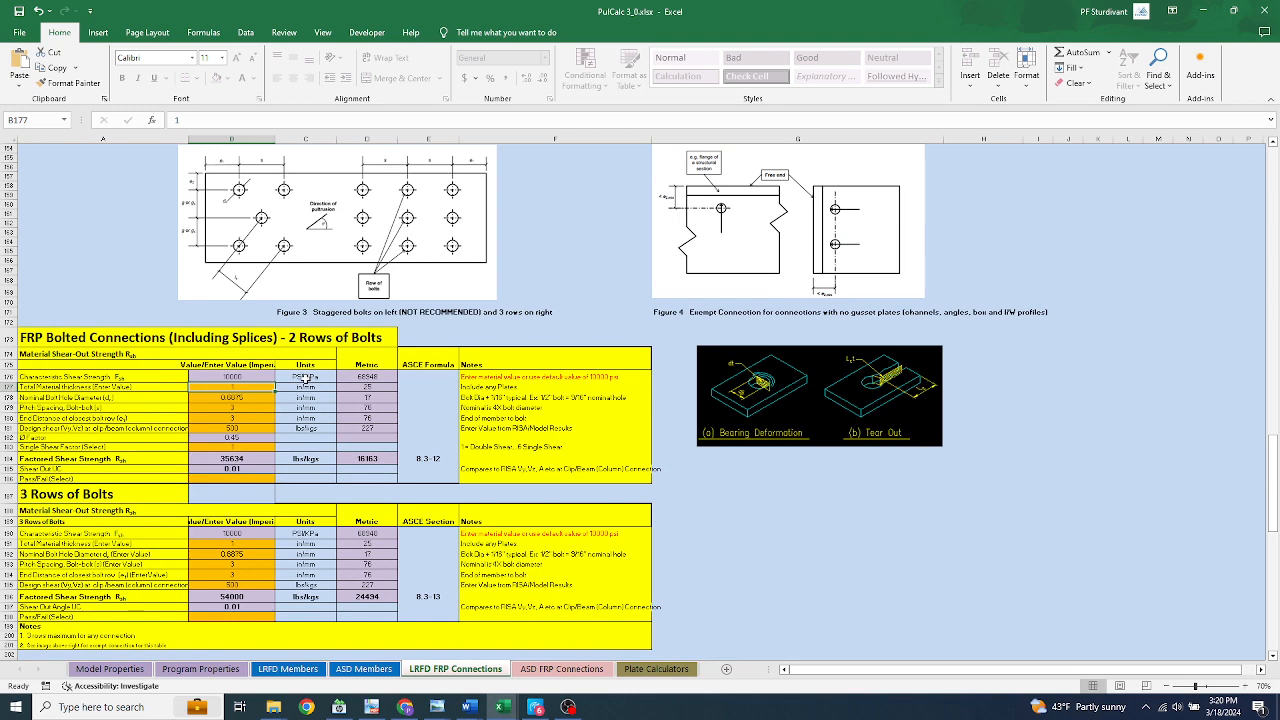
scroll(305, 378, "down", 1)
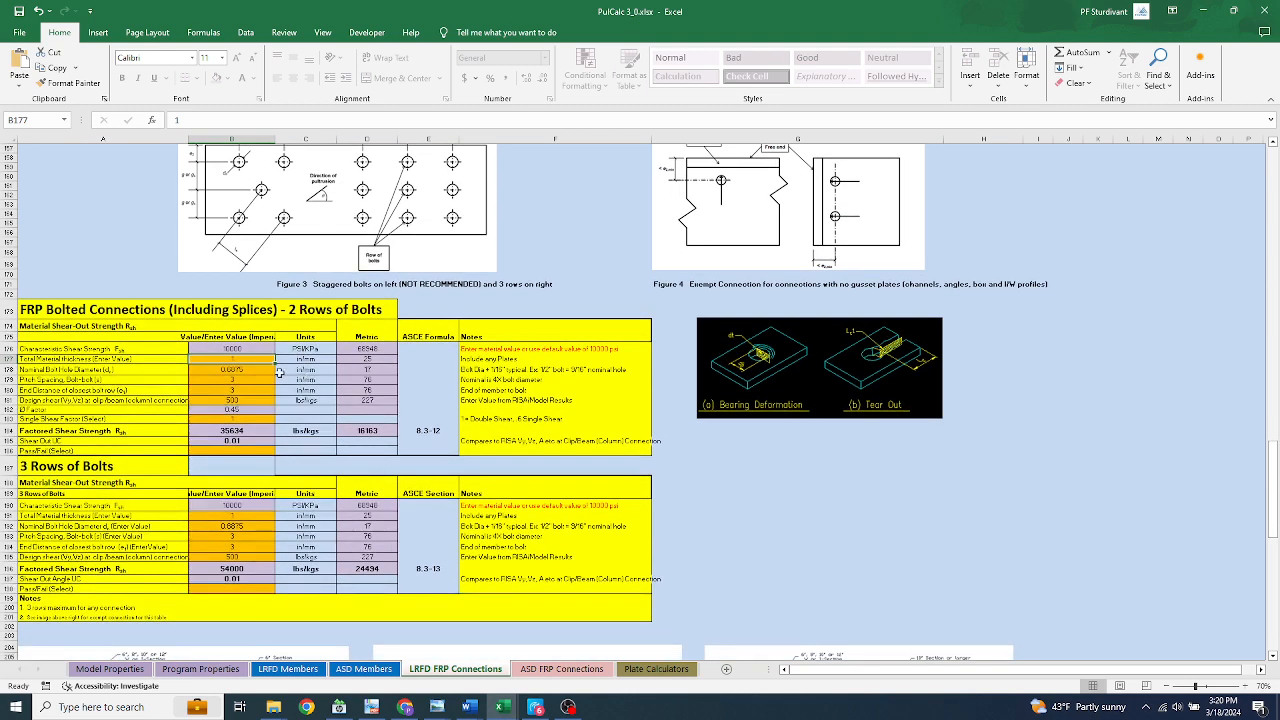
scroll(163, 343, "down", 1)
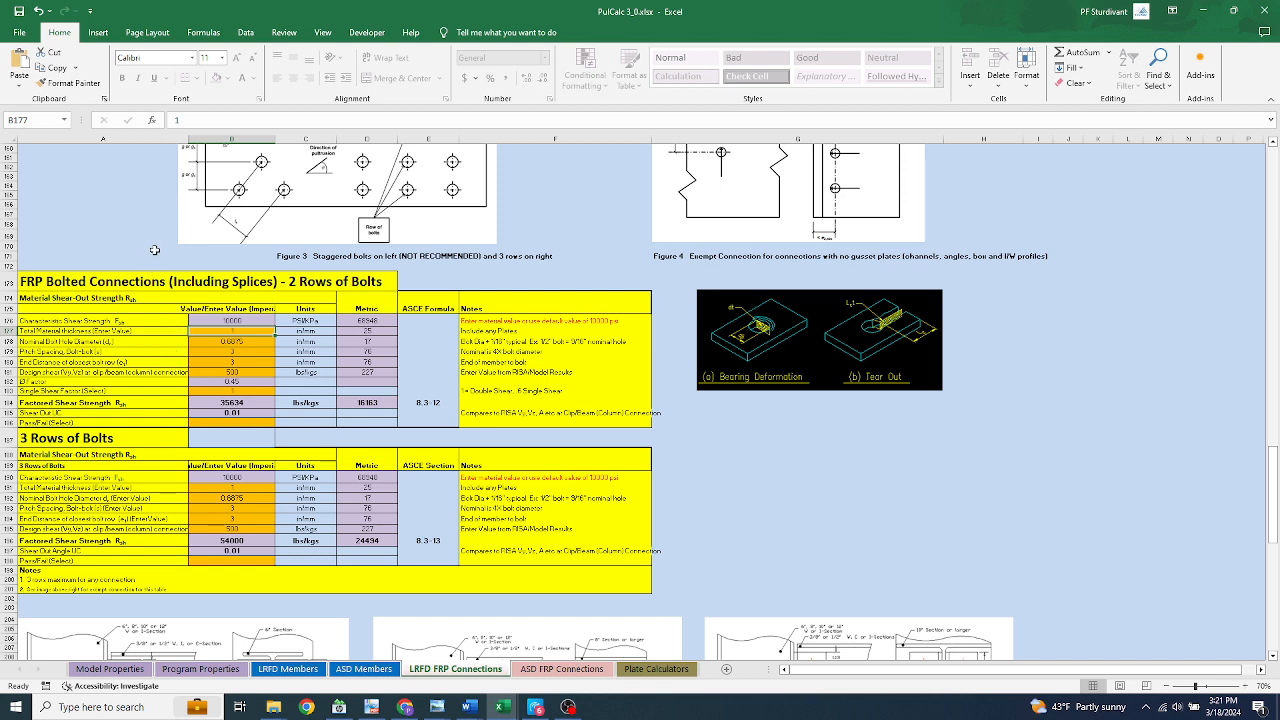
scroll(157, 251, "down", 3)
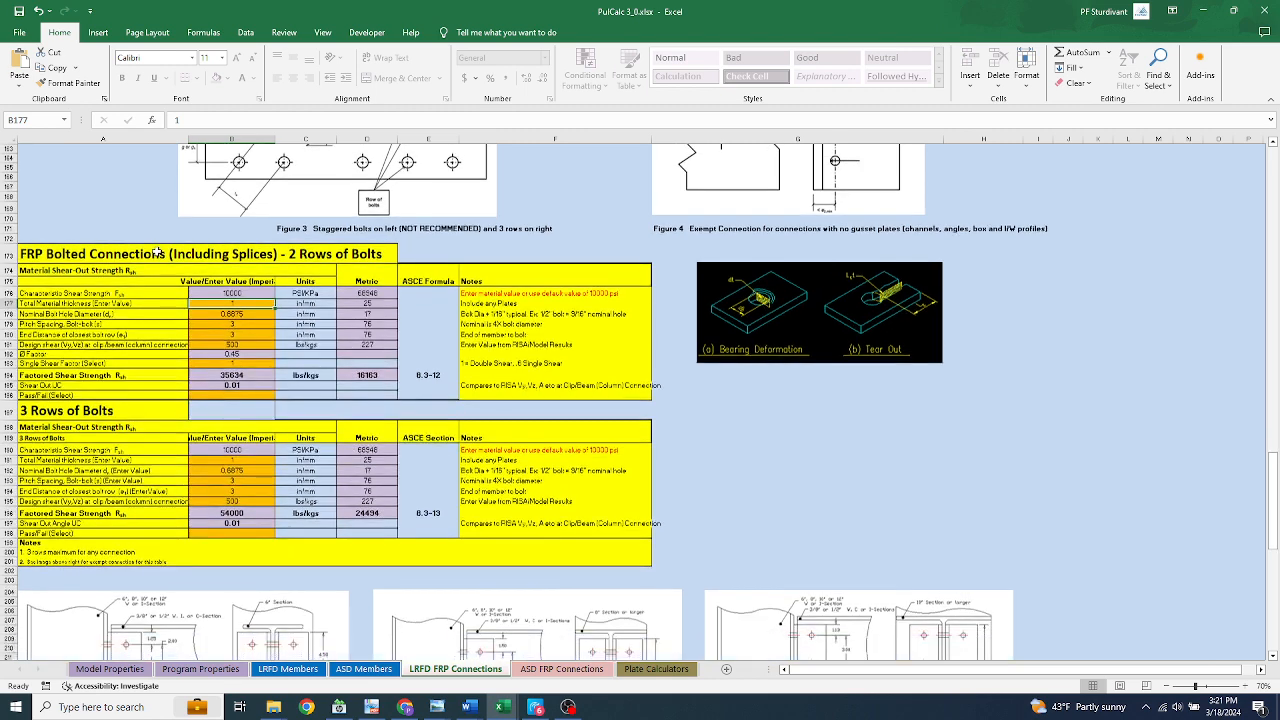
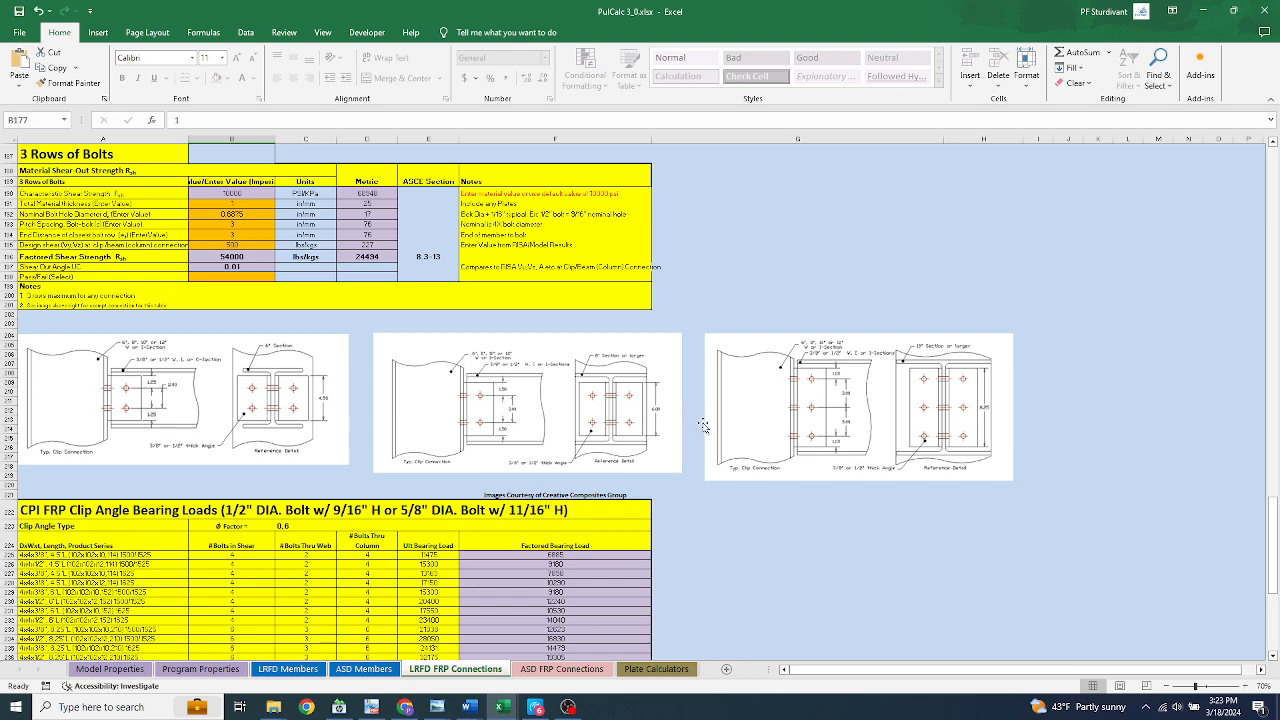
Examine the three typical clip connection figures and the CPI FRP Clip Angle Bearing Loads table with its notes
scroll(704, 425, "down", 3)
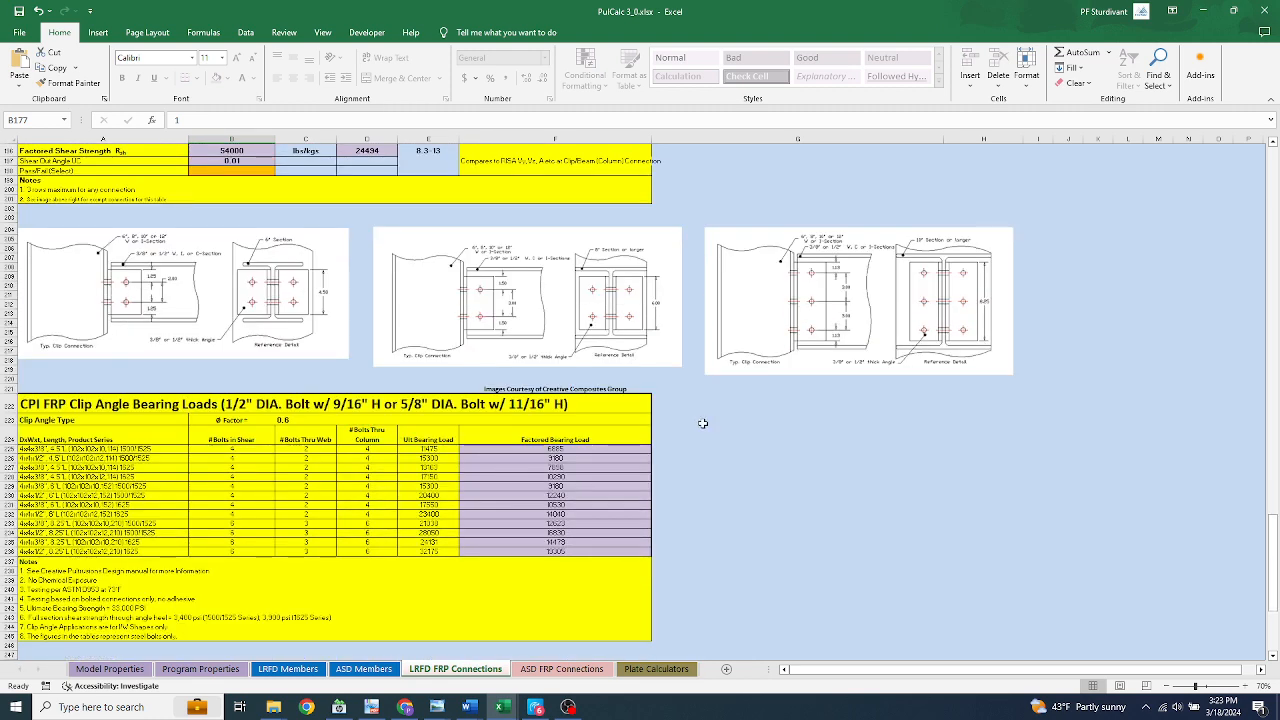
scroll(703, 424, "down", 9)
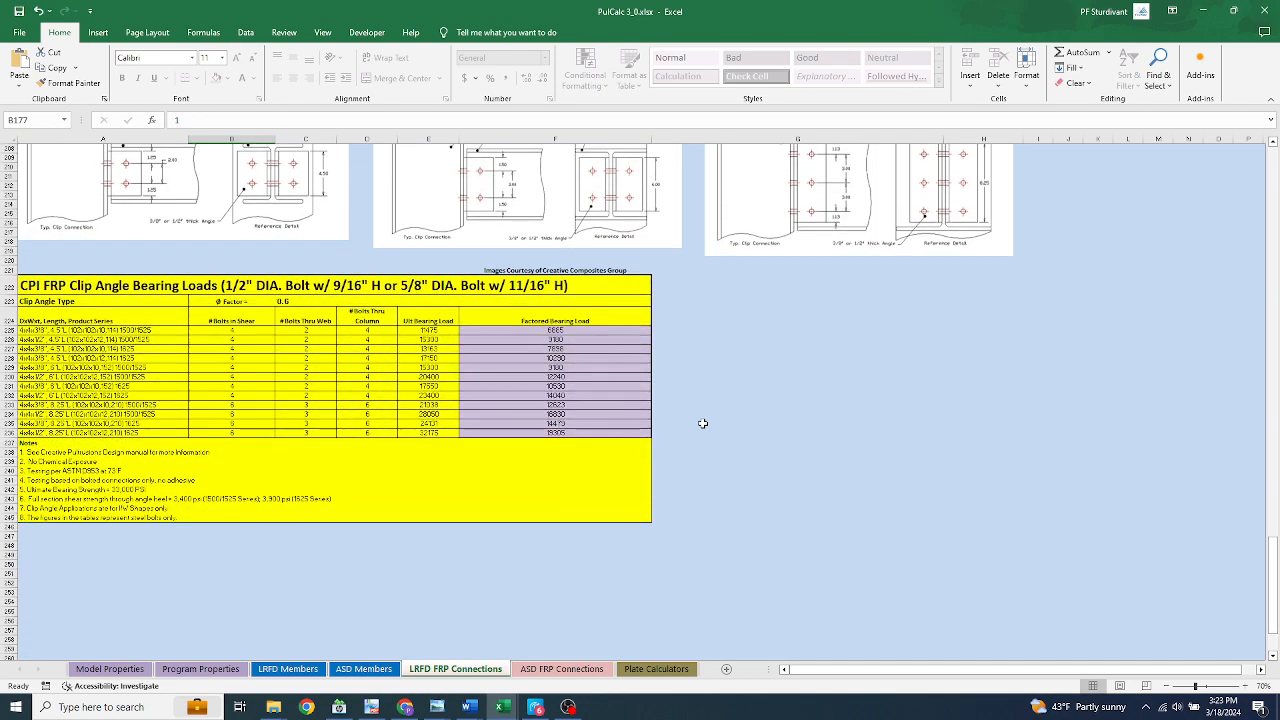
scroll(703, 424, "up", 7)
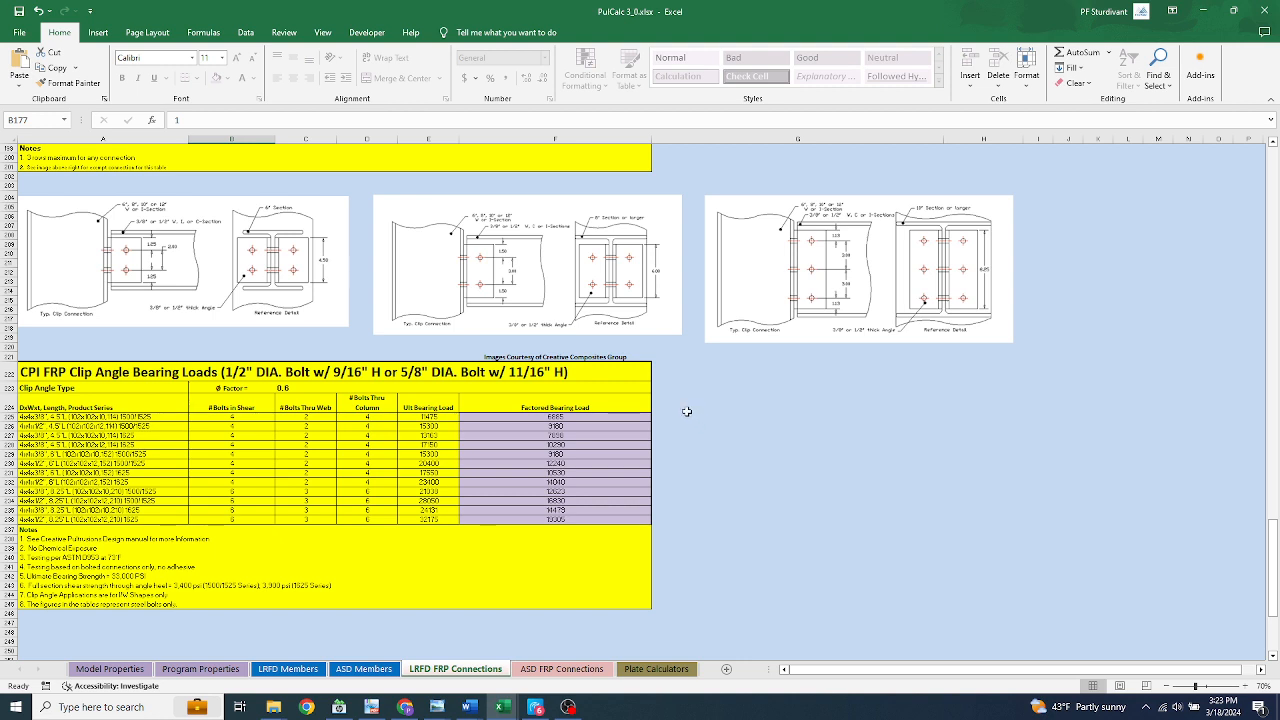
Review the LRFD connection sections in reverse, from the 3-row bolt table through Coped Flange and Bolted Connections to the sheet's title block
scroll(687, 411, "up", 6)
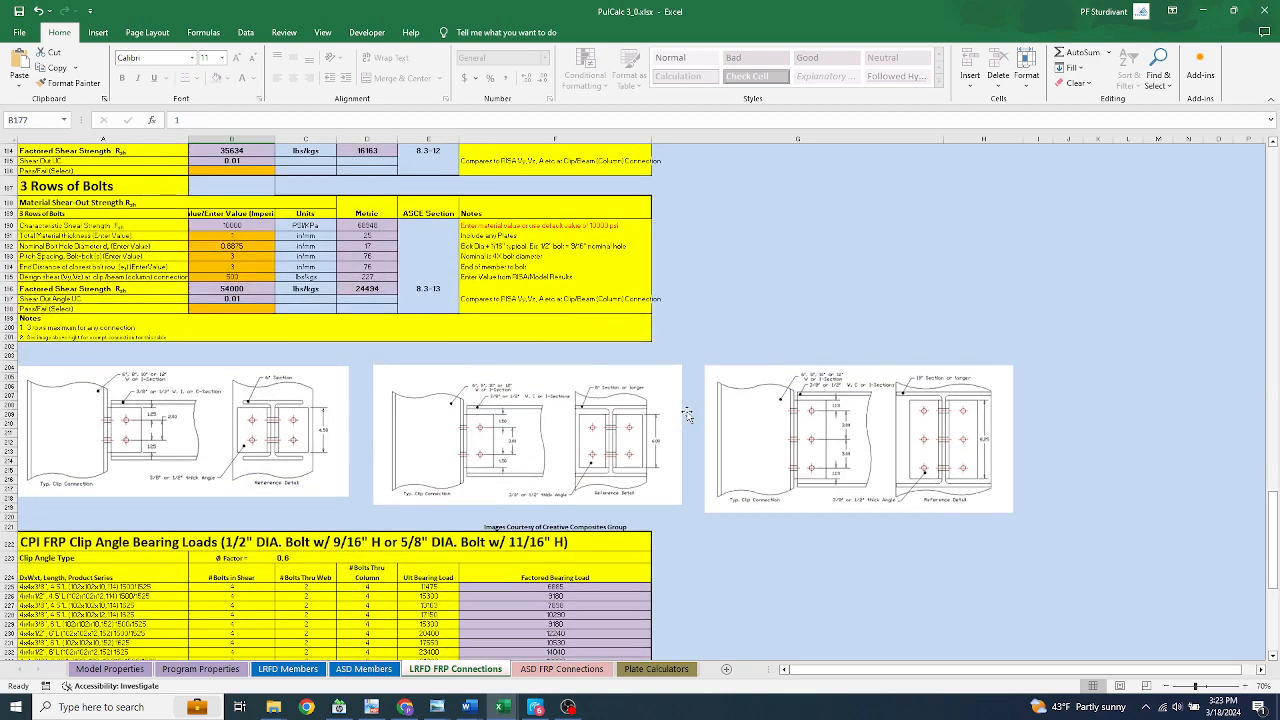
scroll(687, 411, "up", 10)
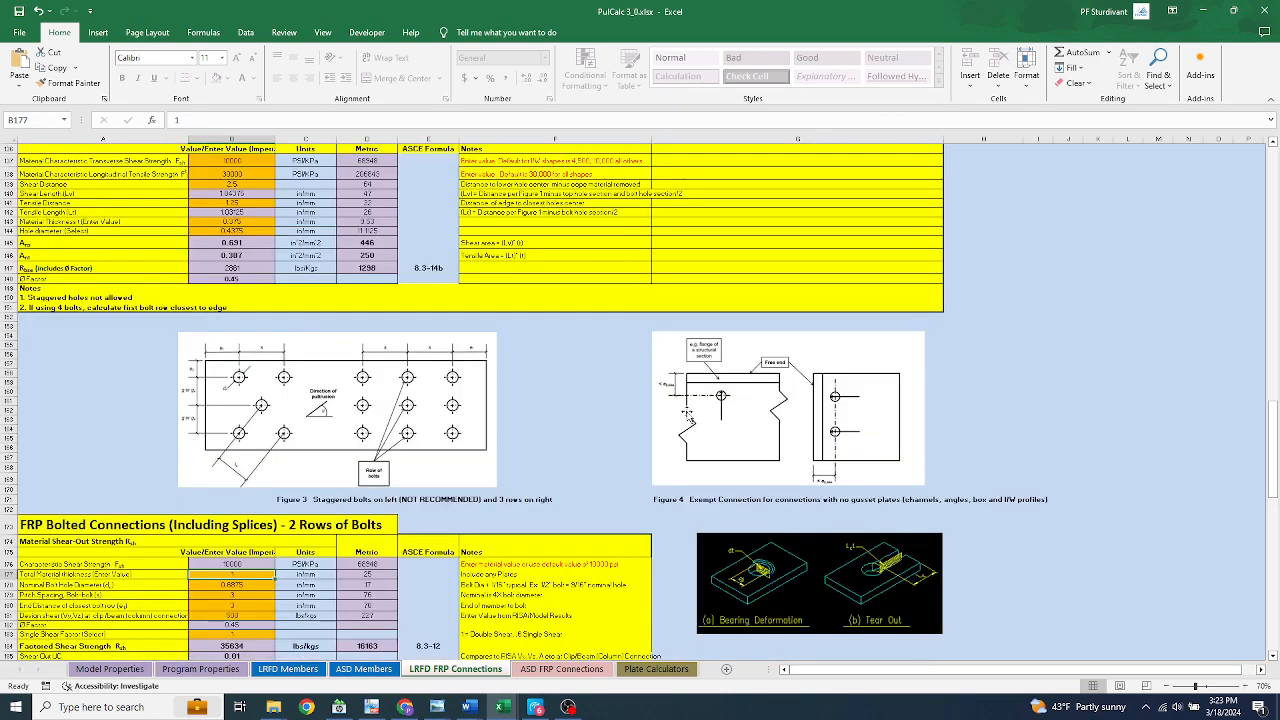
scroll(687, 411, "down", 2)
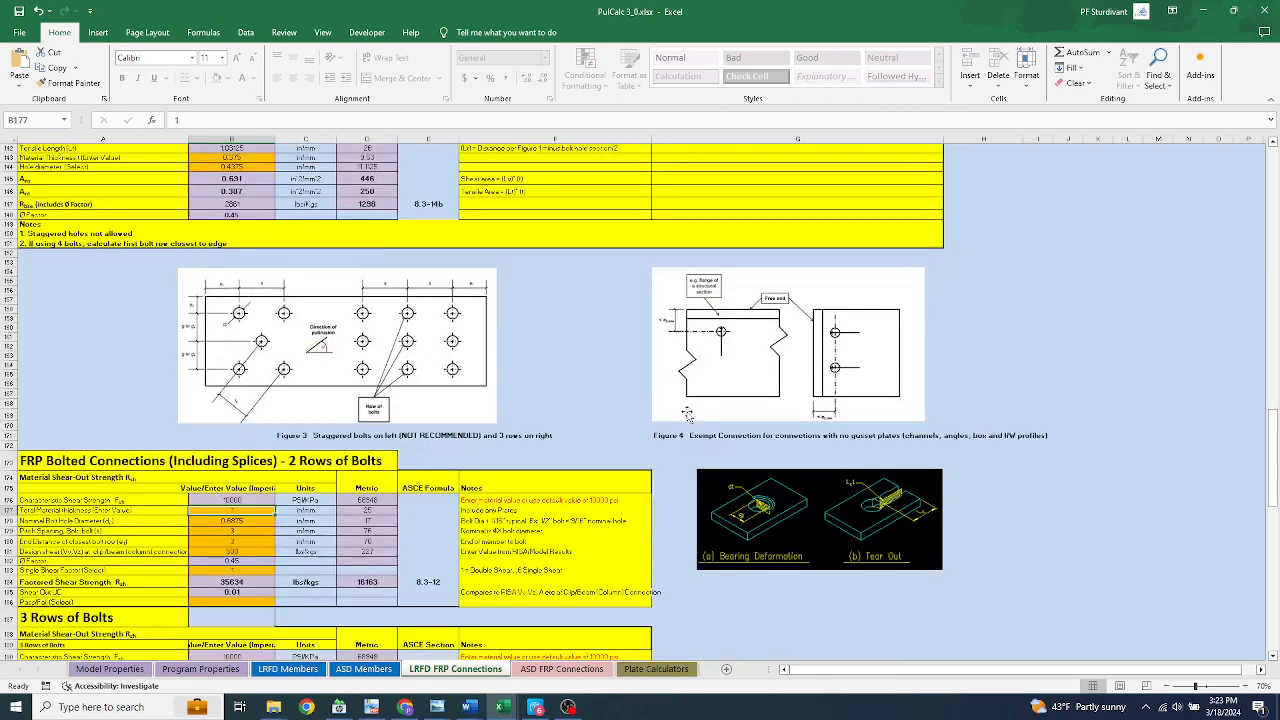
scroll(687, 411, "up", 10)
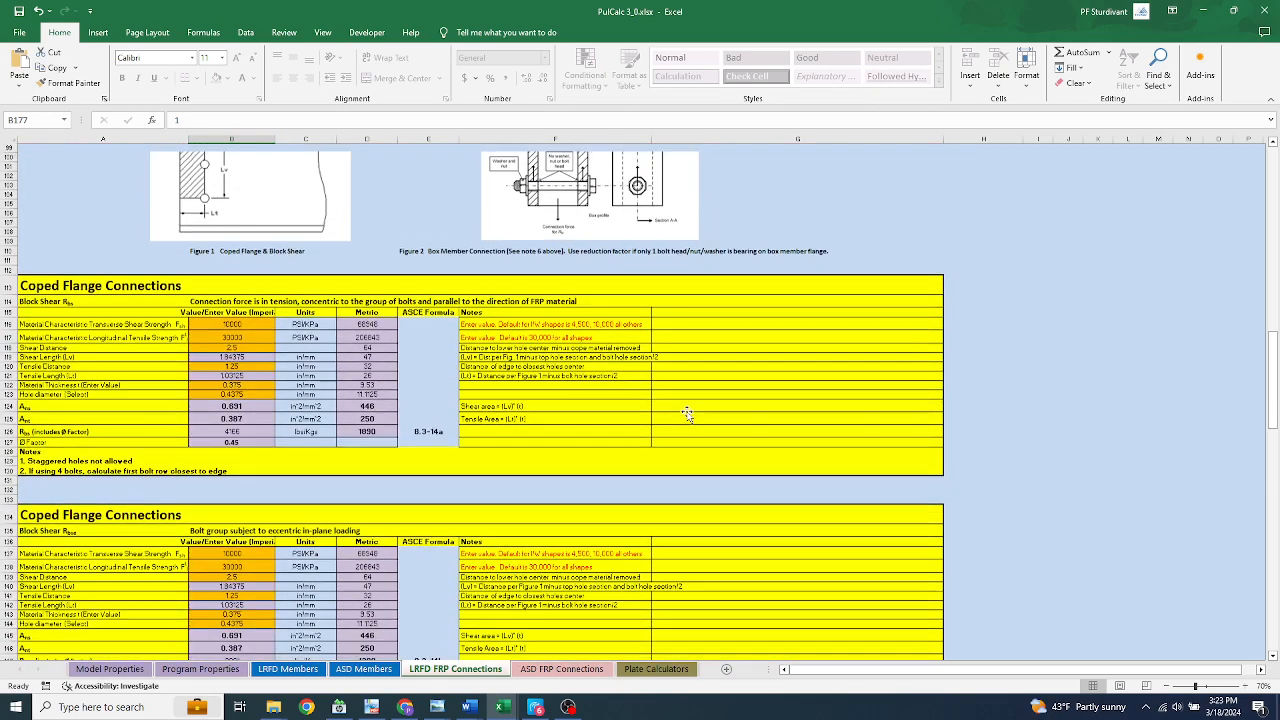
scroll(687, 411, "up", 10)
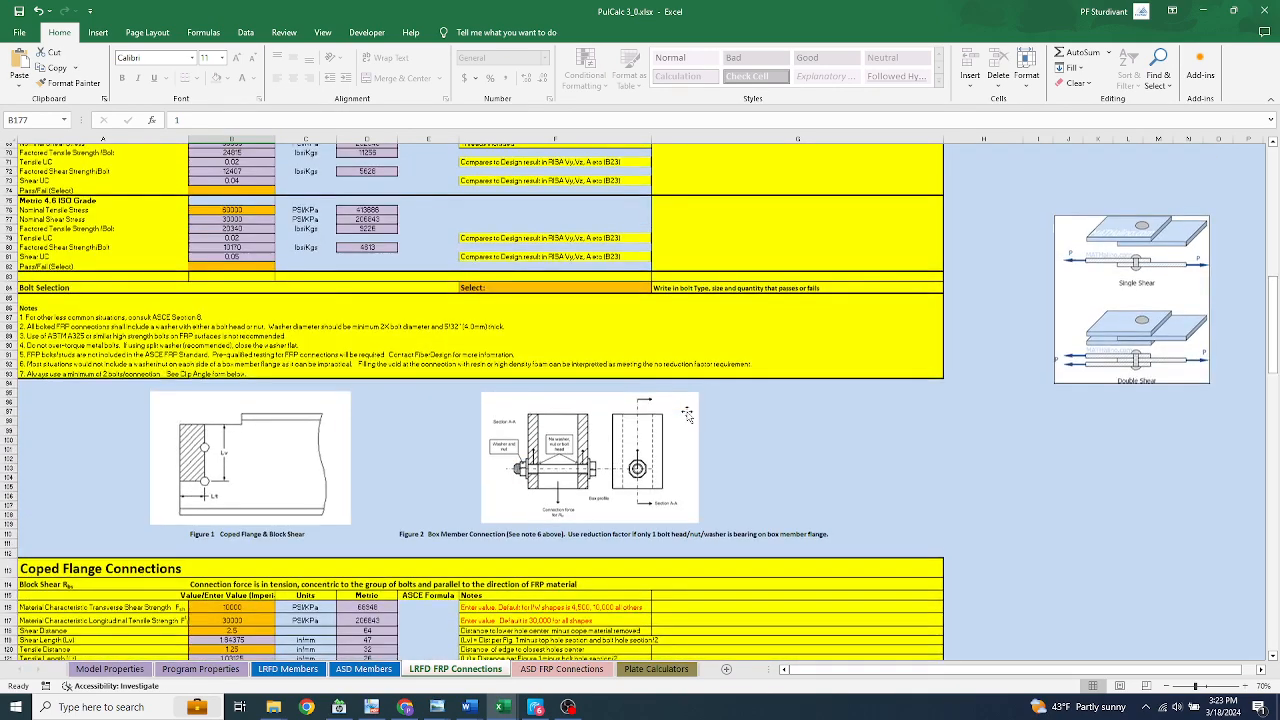
scroll(687, 411, "up", 15)
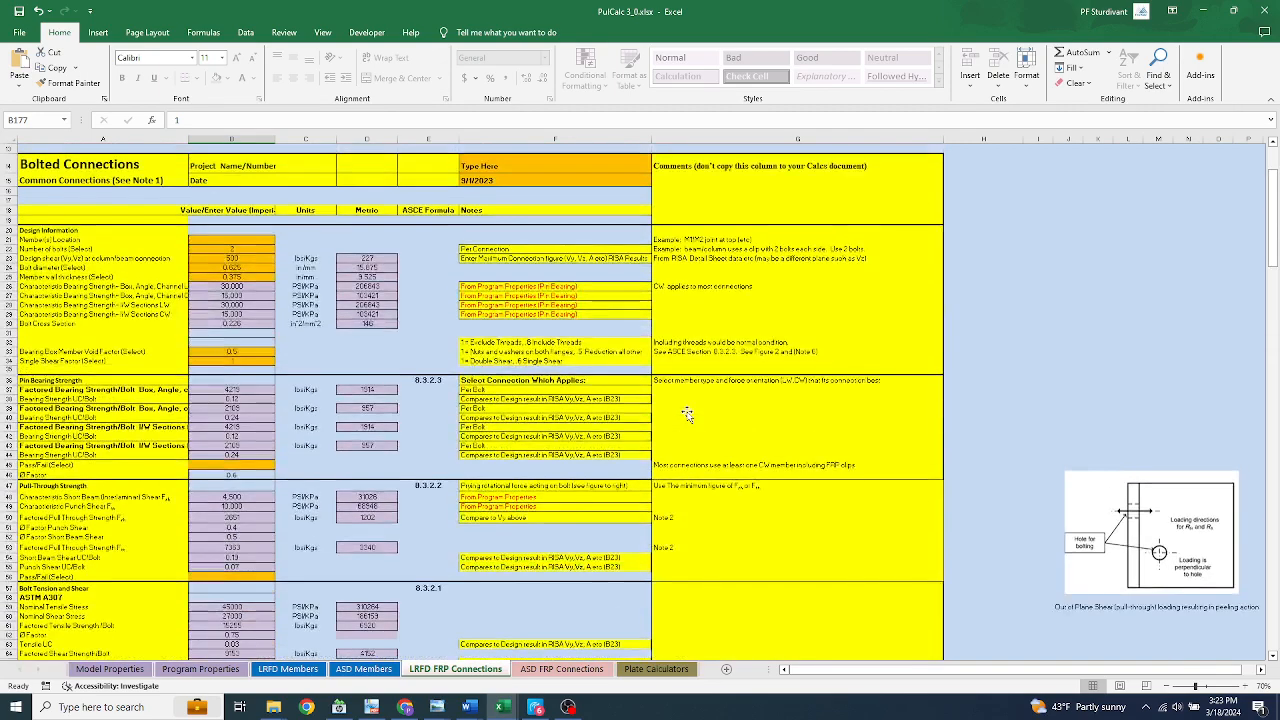
scroll(687, 411, "up", 4)
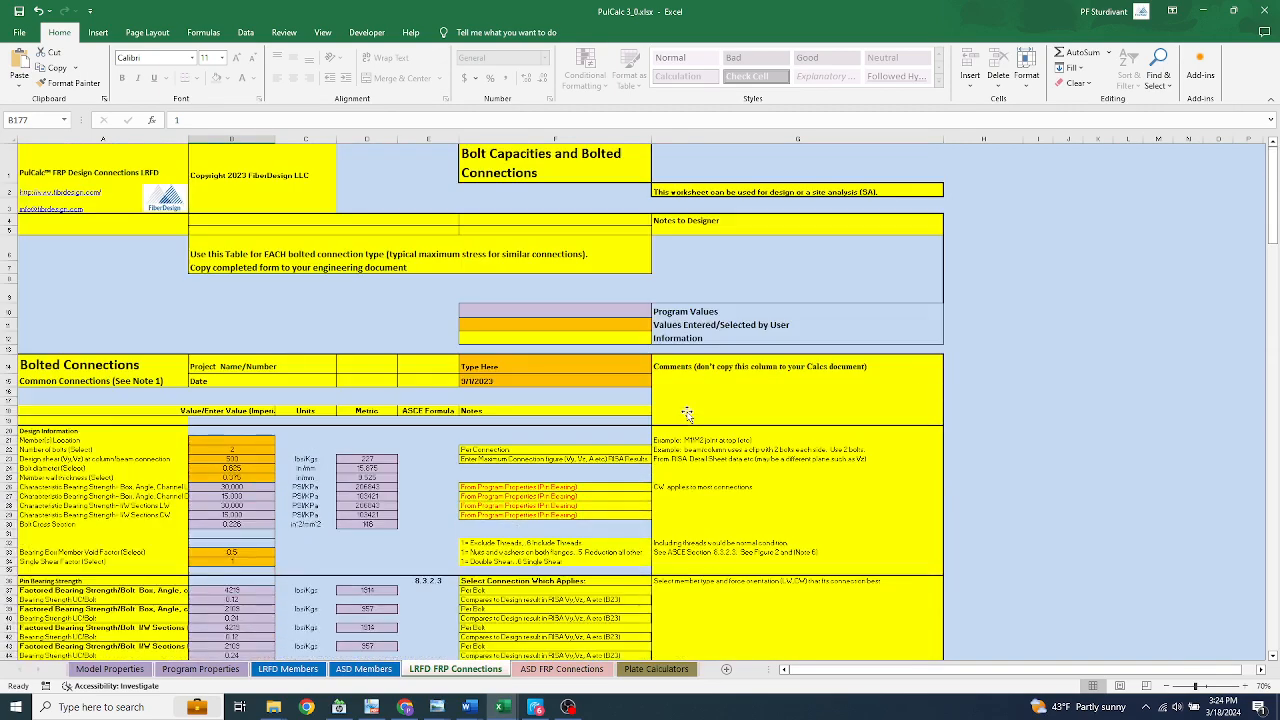
View the start of the ASD FRP Connections sheet and the FRP Plate (Panel) Deflection Calculator on the Plate Calculators sheet
left_click(545, 668)
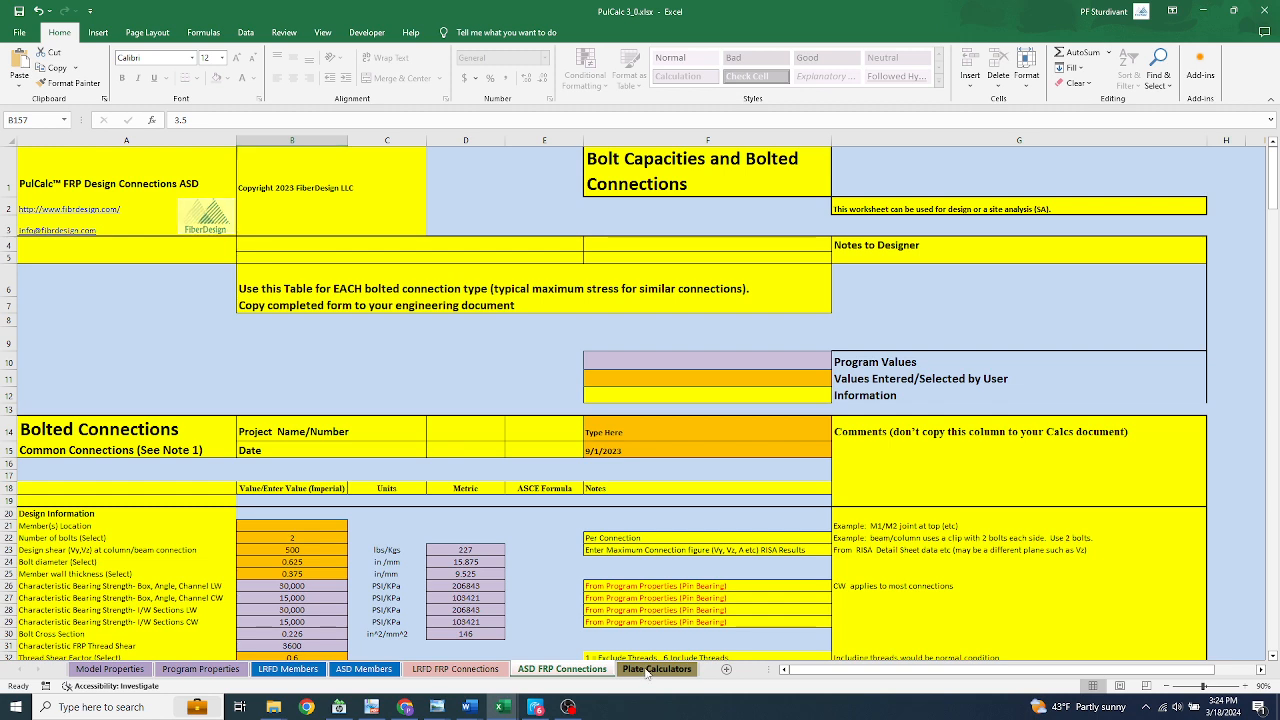
left_click(652, 669)
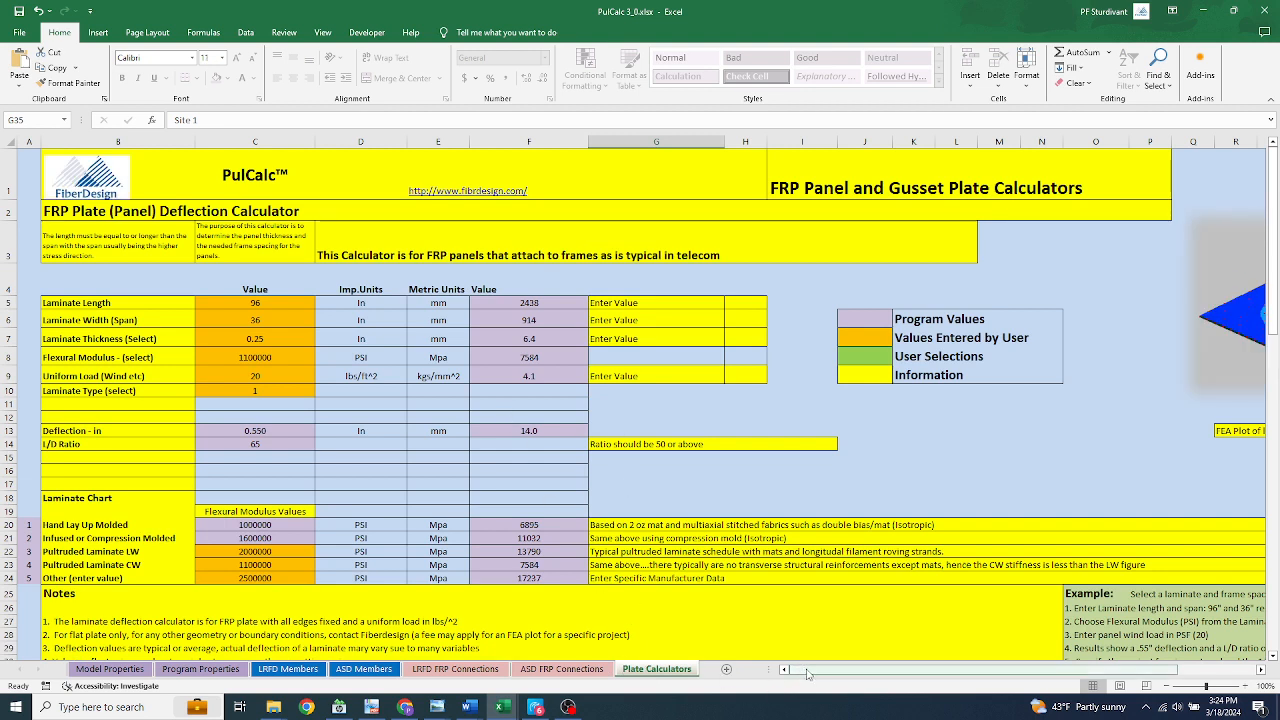
mouse_move(808, 673)
left_mouse_down()
mouse_move(933, 672)
mouse_move(805, 676)
left_mouse_up()
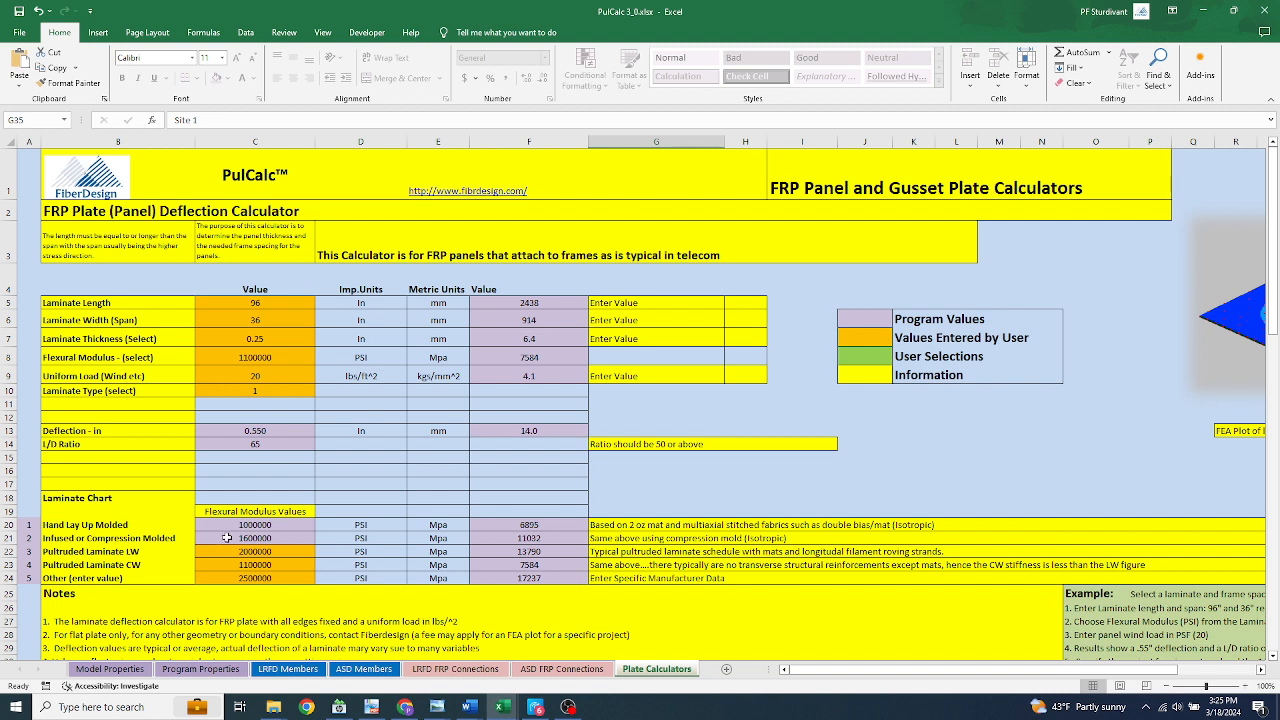
Set the deflection calculator's Laminate Type to 3, matching Pultruded Laminate LW in the laminate chart
left_click(238, 550)
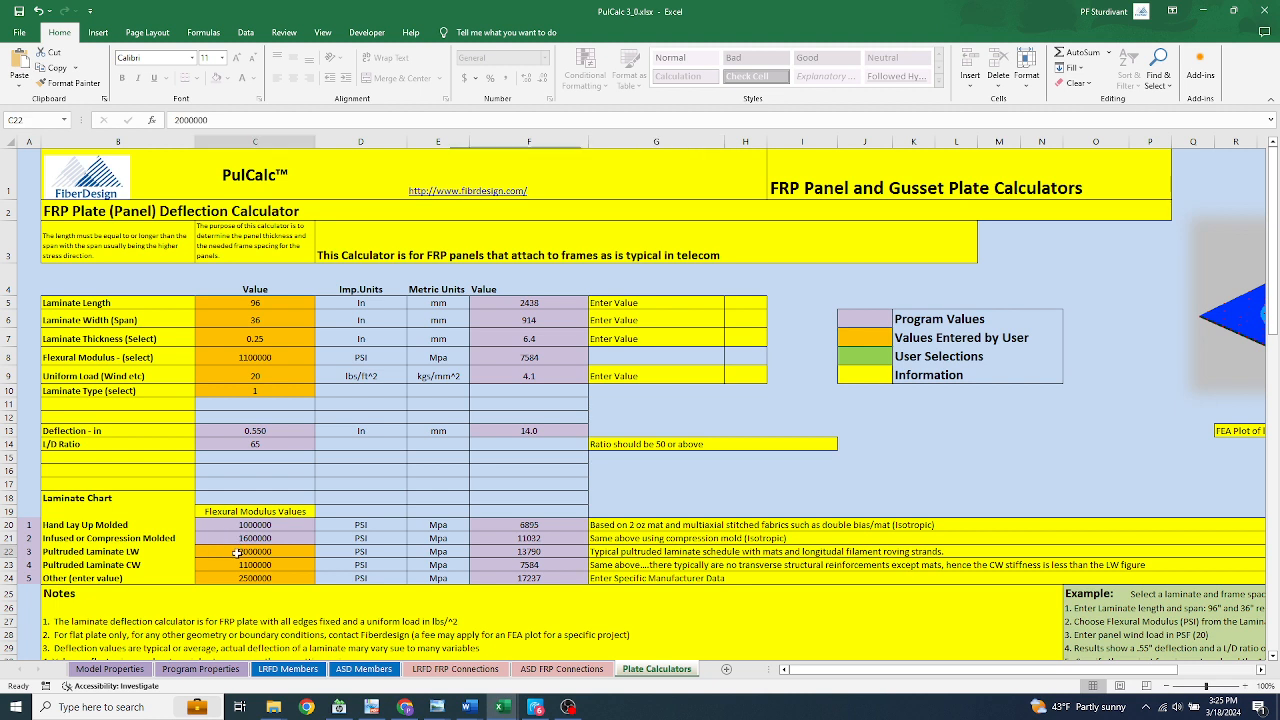
left_click(281, 393)
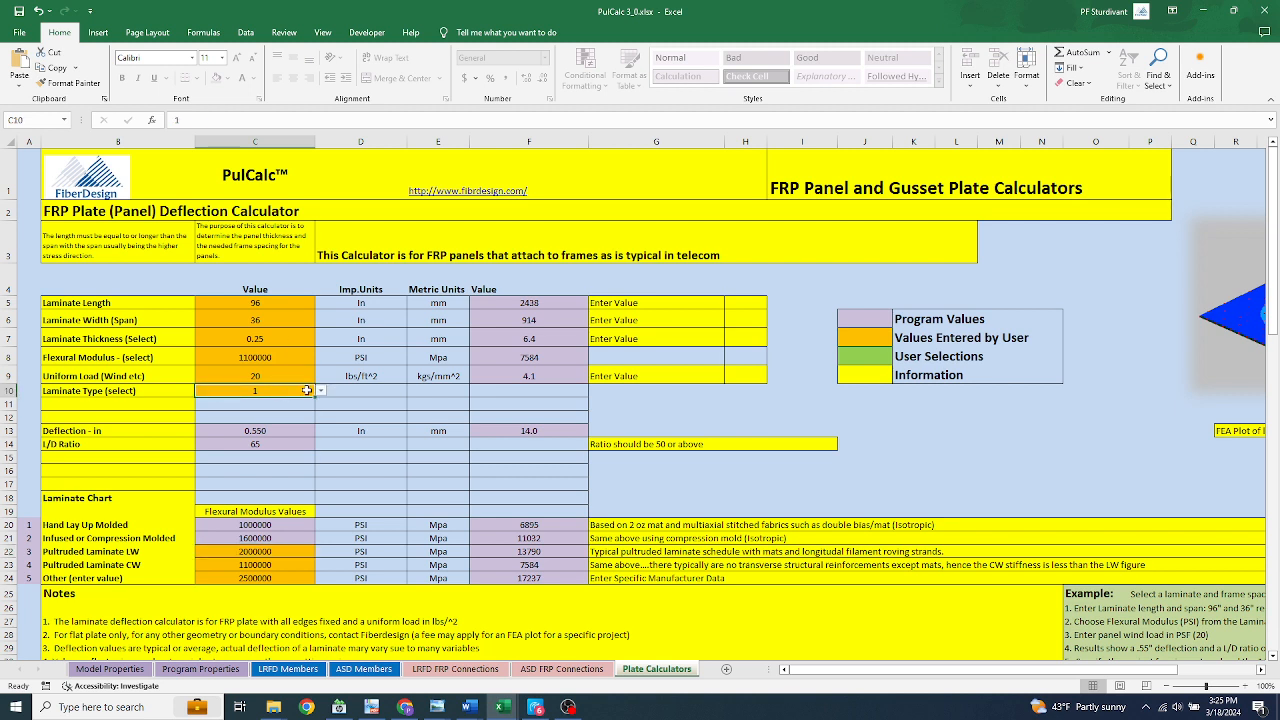
left_click(320, 391)
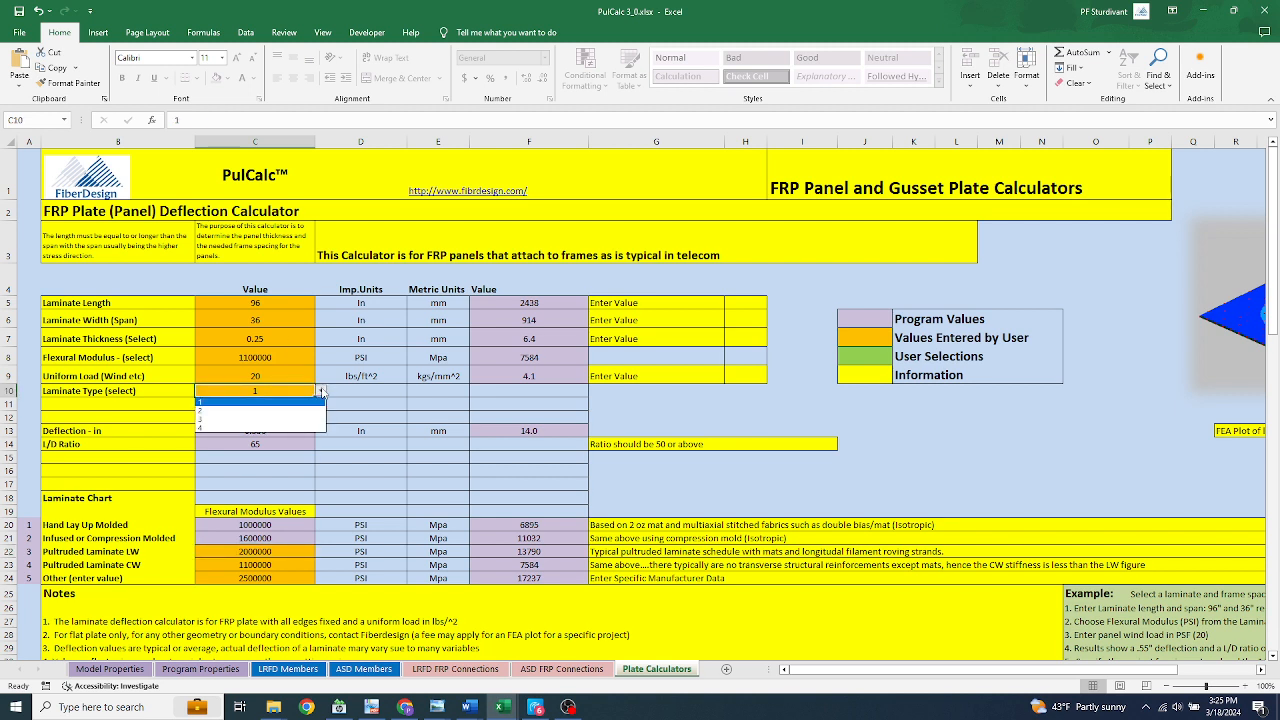
left_click(209, 418)
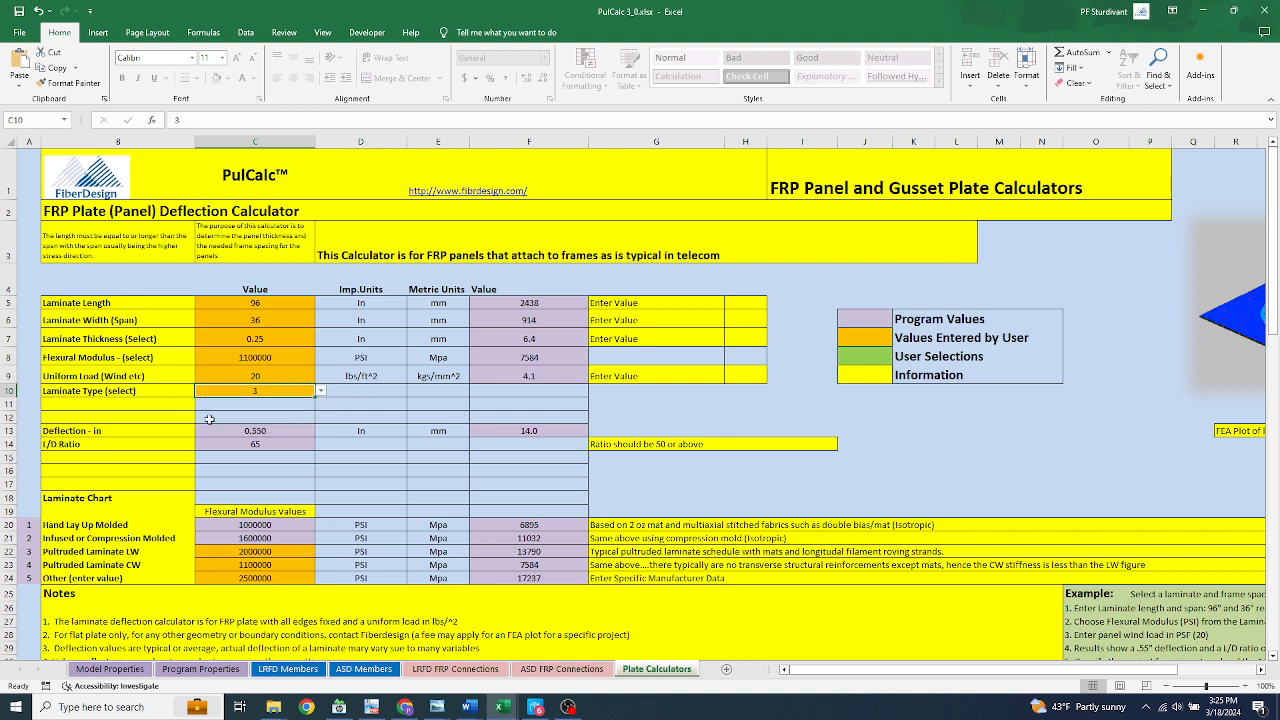